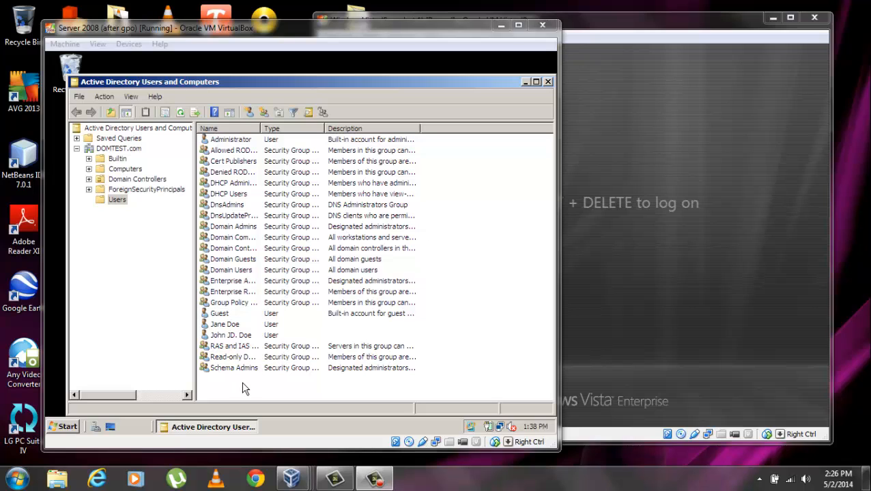
Create a new group named Regulars with Domain local scope in the Users container.
right_click(245, 388)
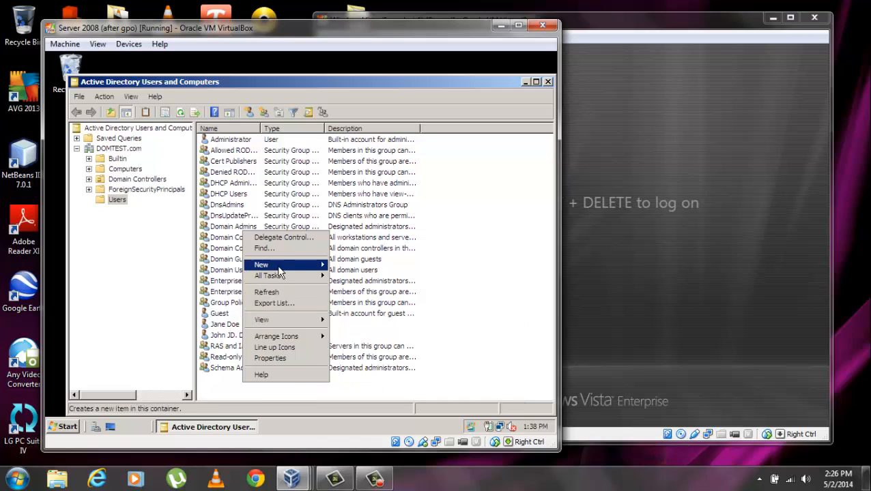
mouse_move(284, 271)
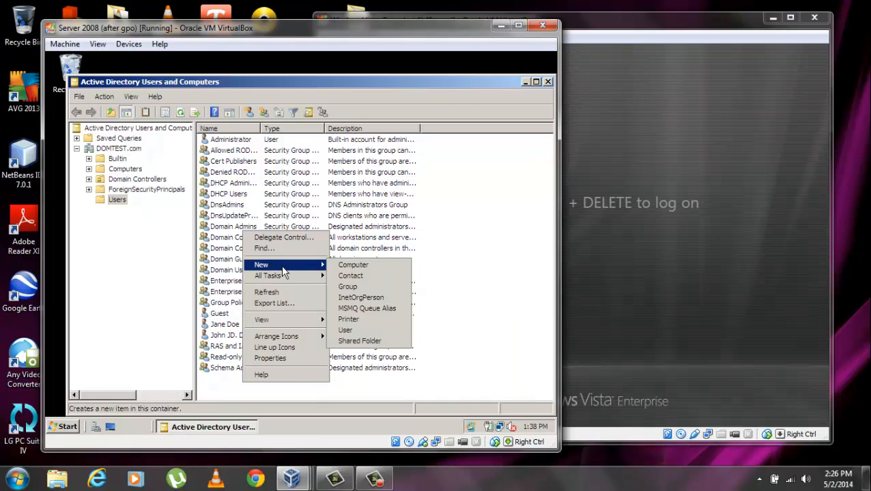
left_click(349, 287)
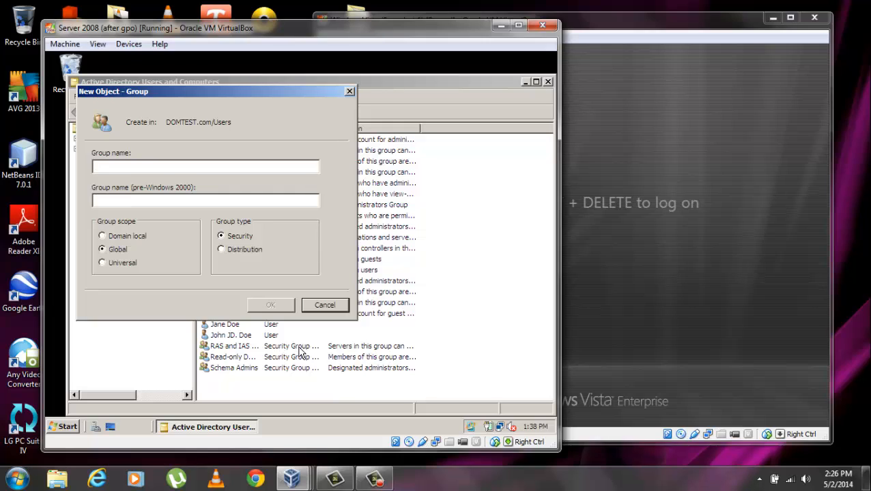
type("Reg")
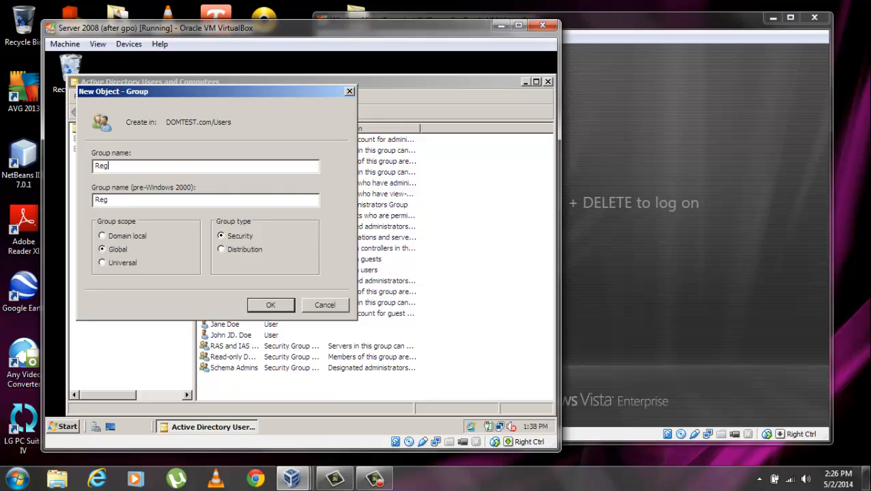
type("ulars")
left_click(124, 237)
left_click(273, 305)
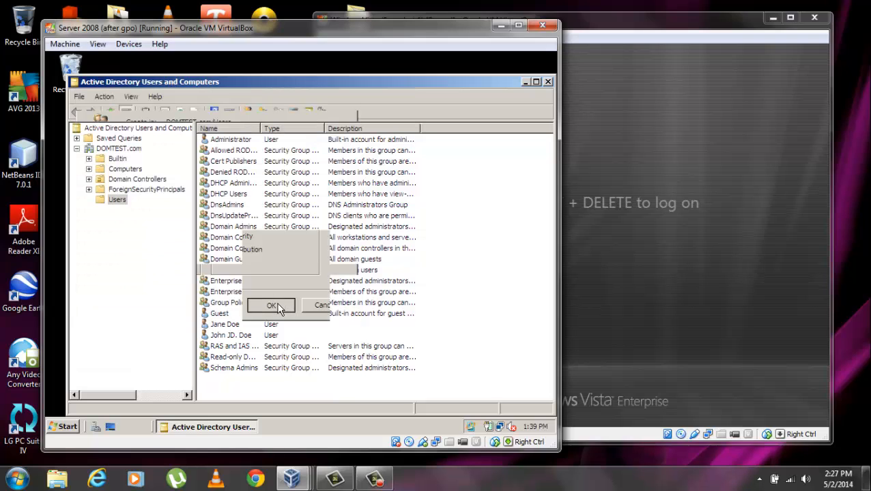
Add the user account listed below Guest to Regulars and acknowledge the success message.
left_click(228, 327)
right_click(228, 326)
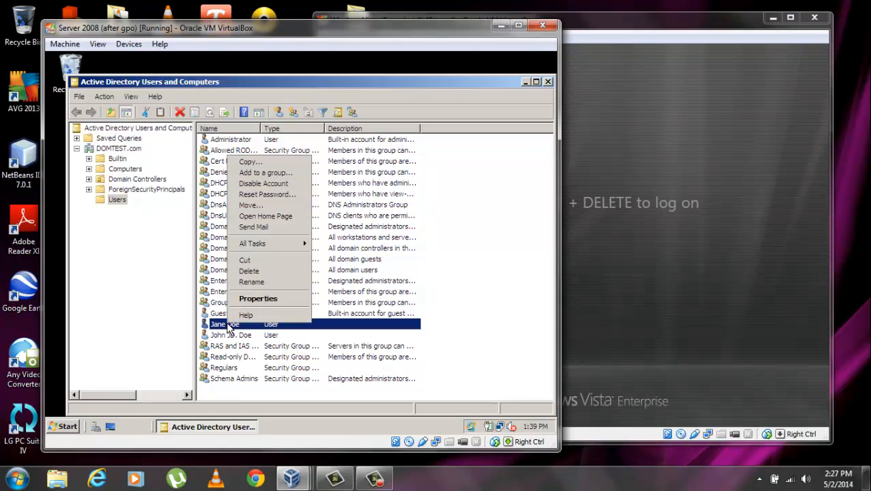
left_click(268, 175)
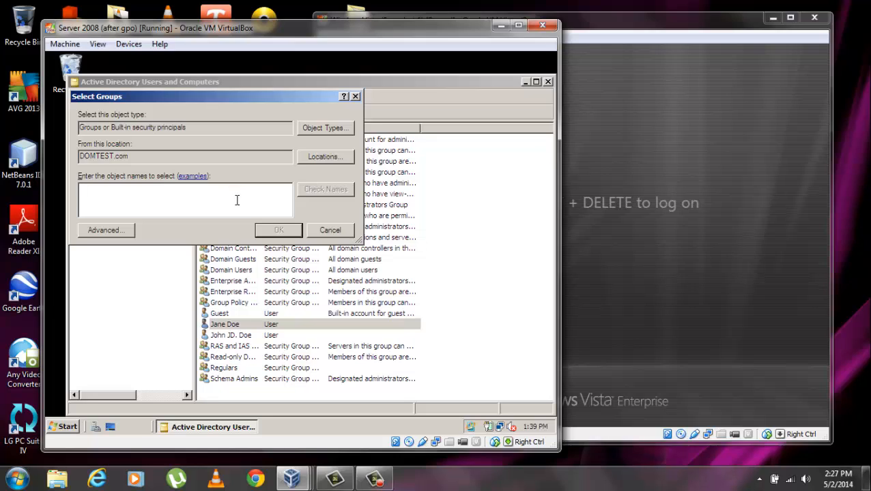
type("Regul")
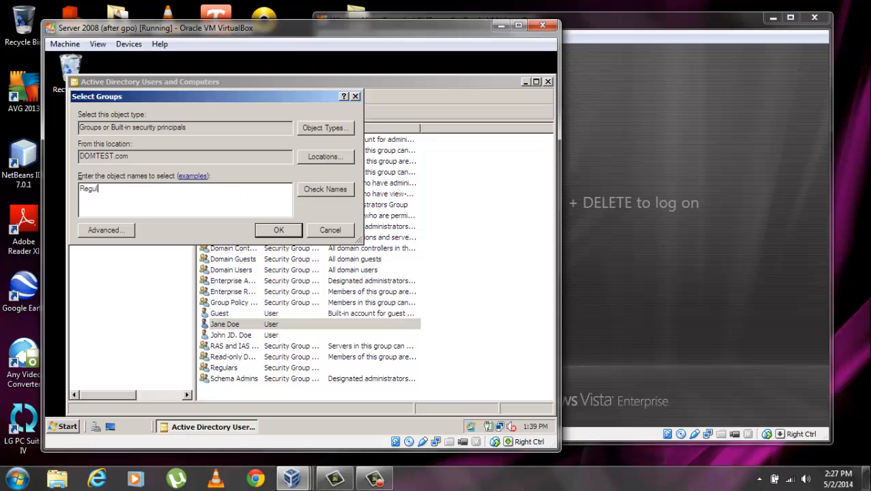
type("ars")
left_click(340, 193)
left_click(276, 231)
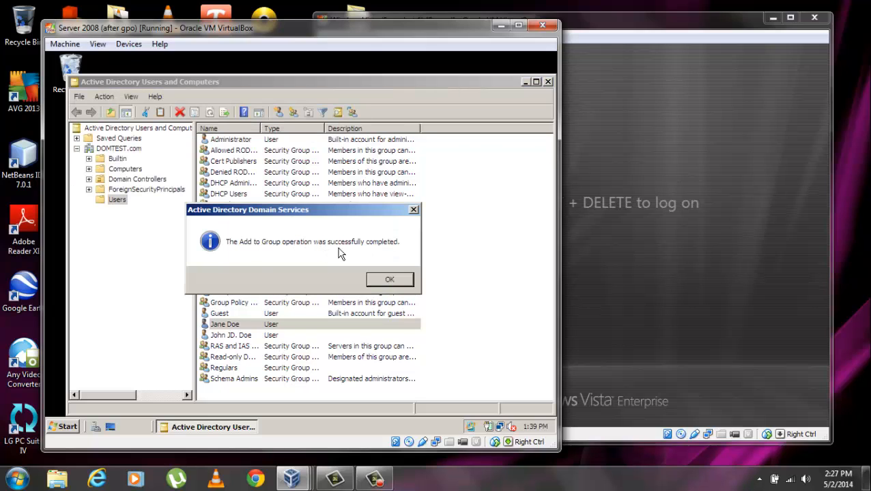
left_click(394, 278)
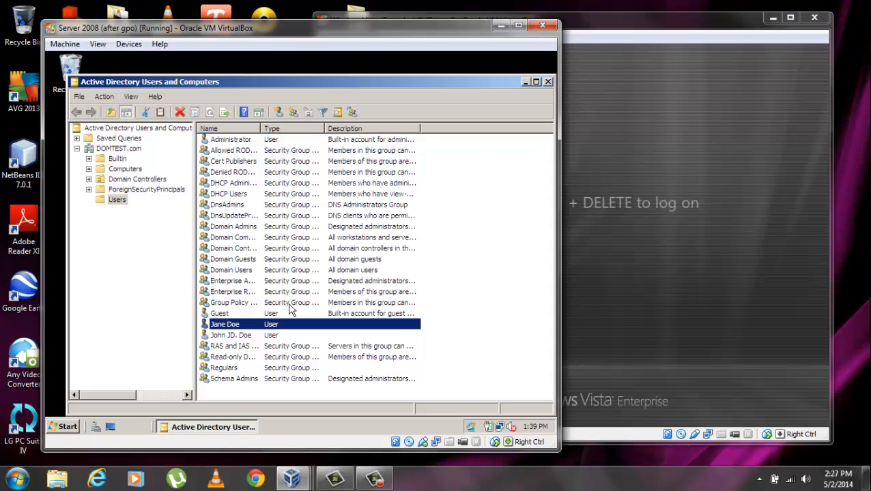
Add the Guest account to Regulars, checking the group name before confirming.
right_click(243, 315)
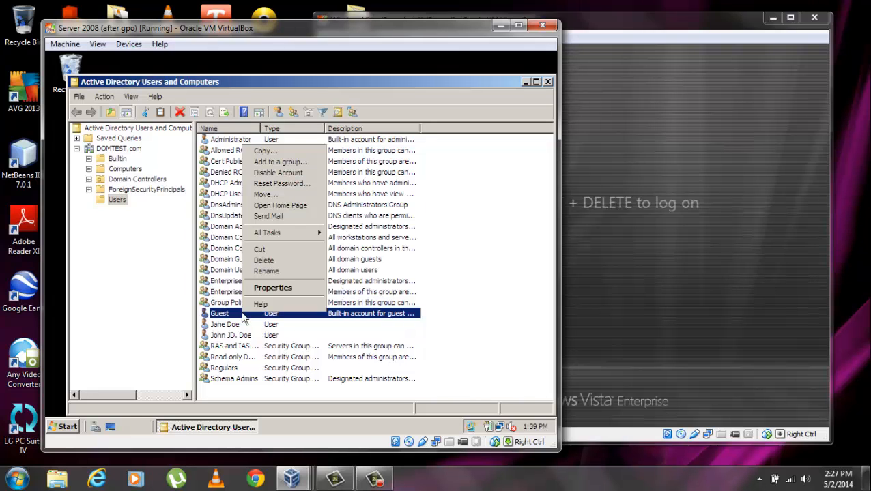
left_click(271, 165)
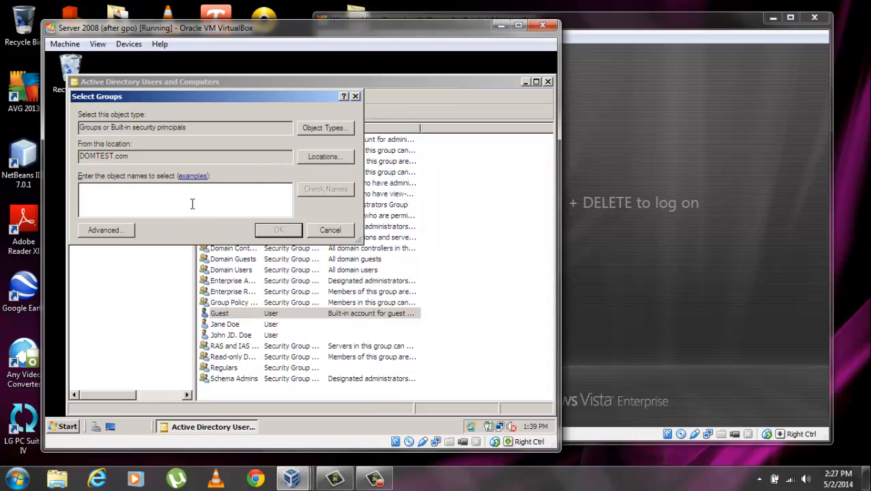
type("Regu")
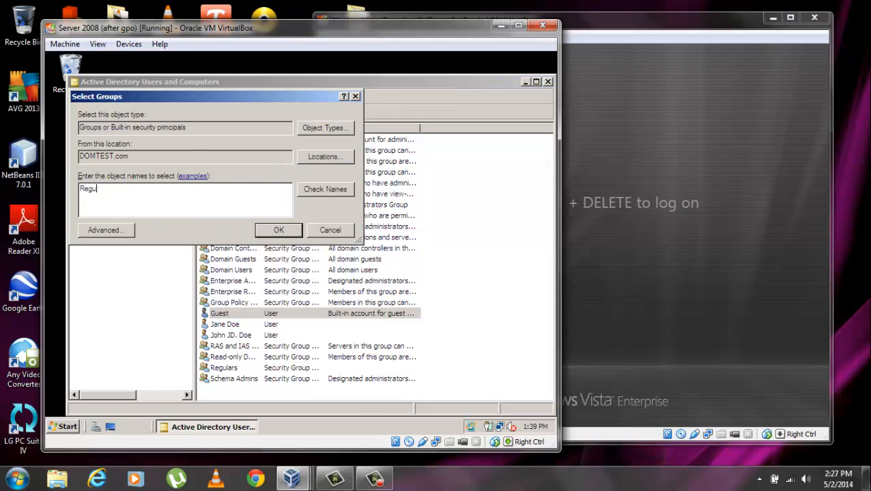
type("lars")
left_click_drag(129, 195, 53, 189)
left_click(303, 190)
left_click(278, 230)
left_click(389, 280)
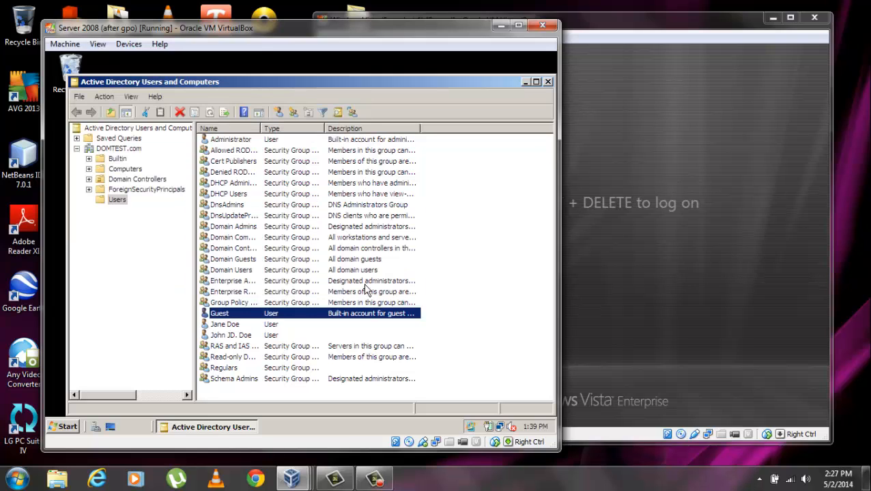
left_click(253, 335)
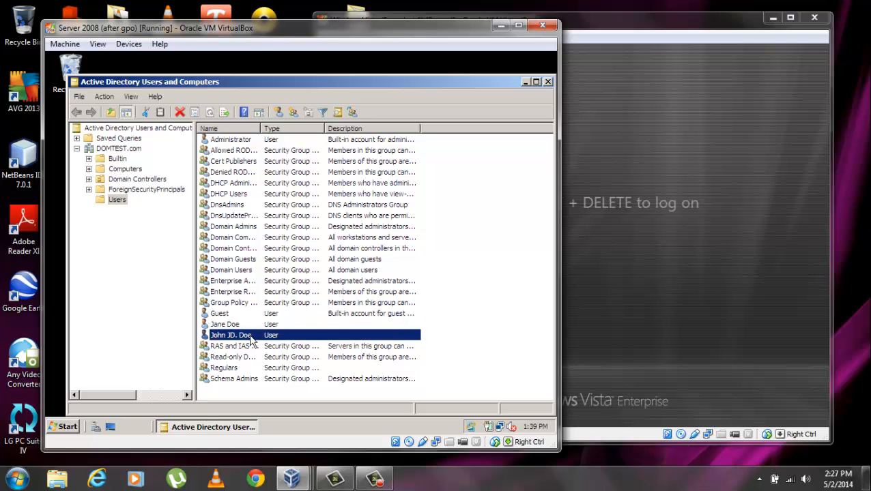
Add the user account listed above RAS and IAS to Regulars and acknowledge the success message.
right_click(250, 336)
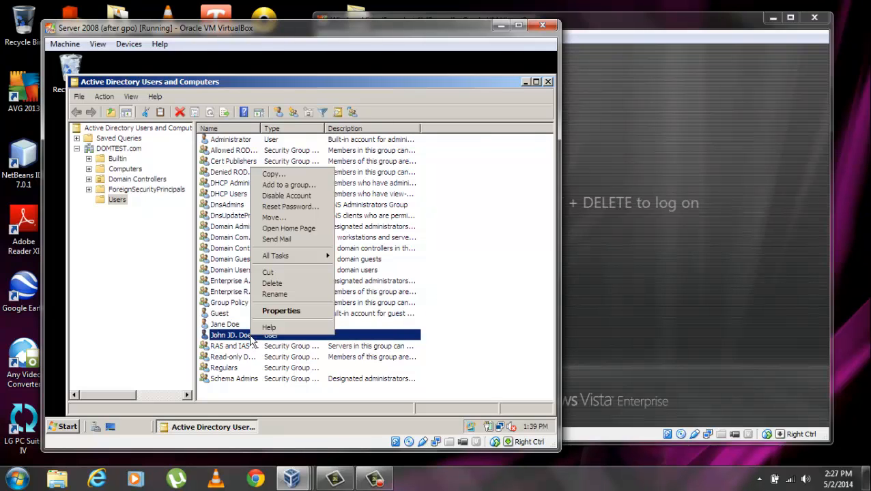
left_click(287, 185)
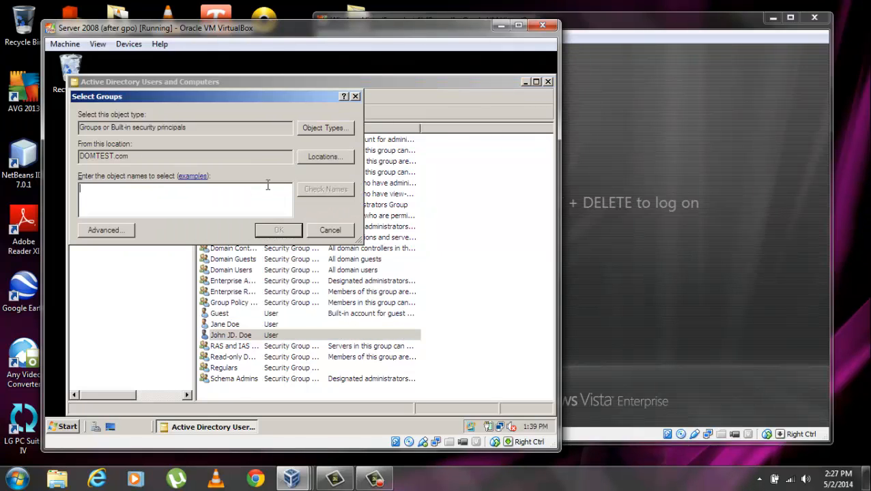
right_click(196, 197)
left_click(168, 198)
type("Reg")
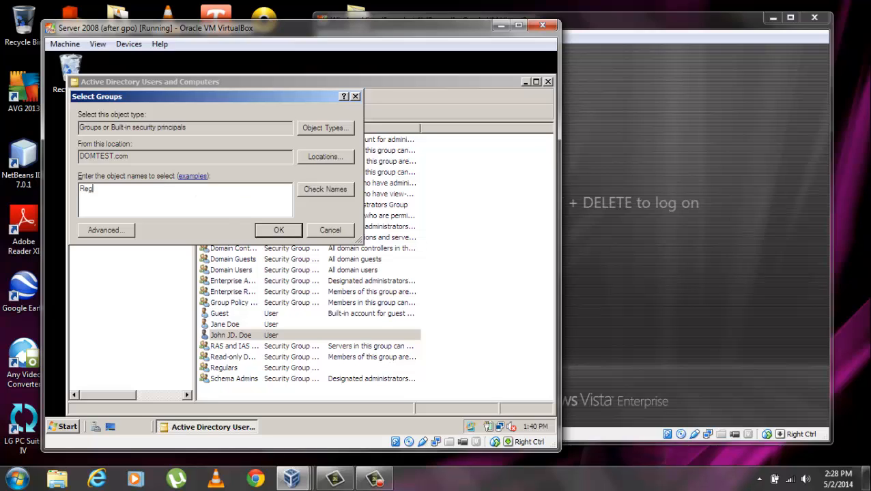
type("ulars")
left_click(267, 232)
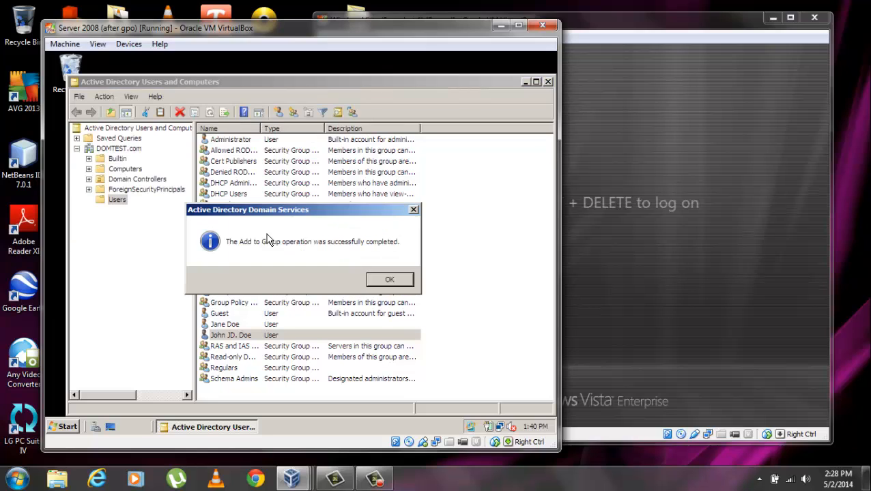
left_click(381, 278)
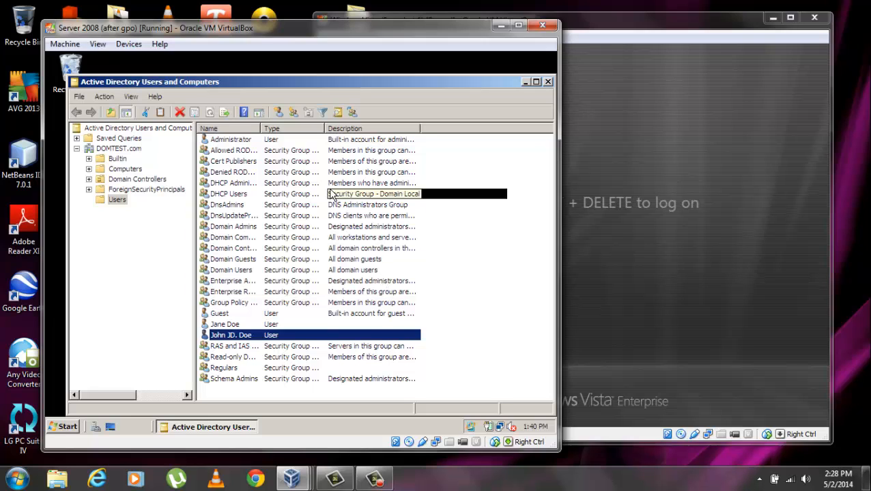
Launch Group Policy Management and expand the forest down to the DOMTEST.com domain.
left_click(64, 427)
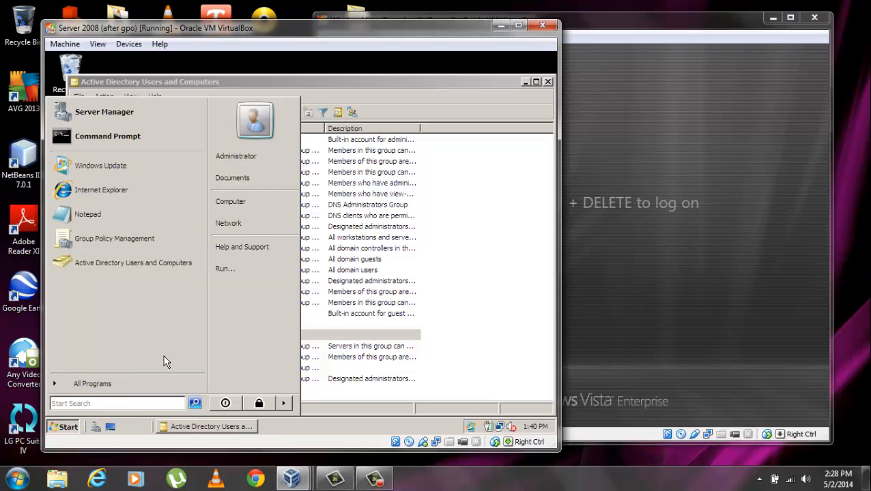
left_click(111, 243)
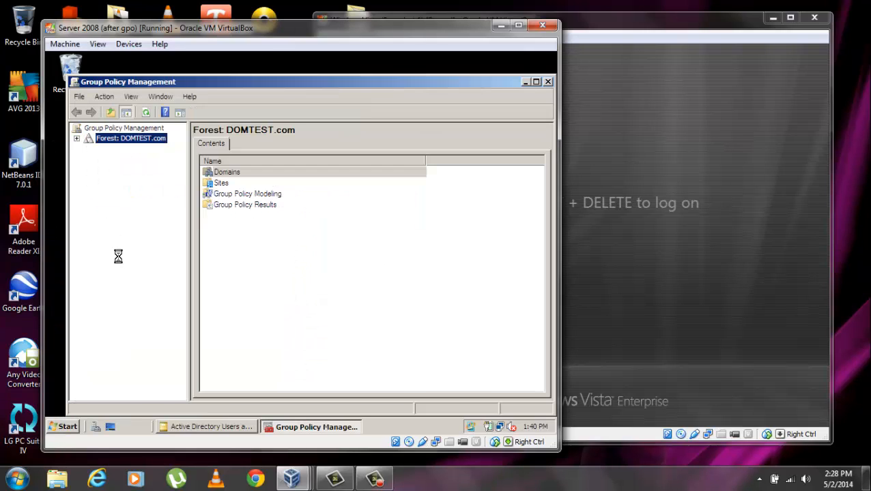
left_click(78, 140)
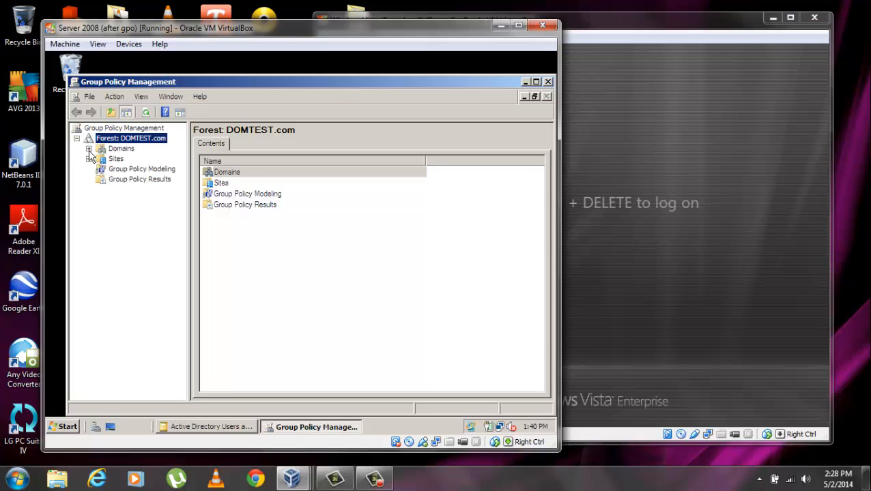
left_click(88, 149)
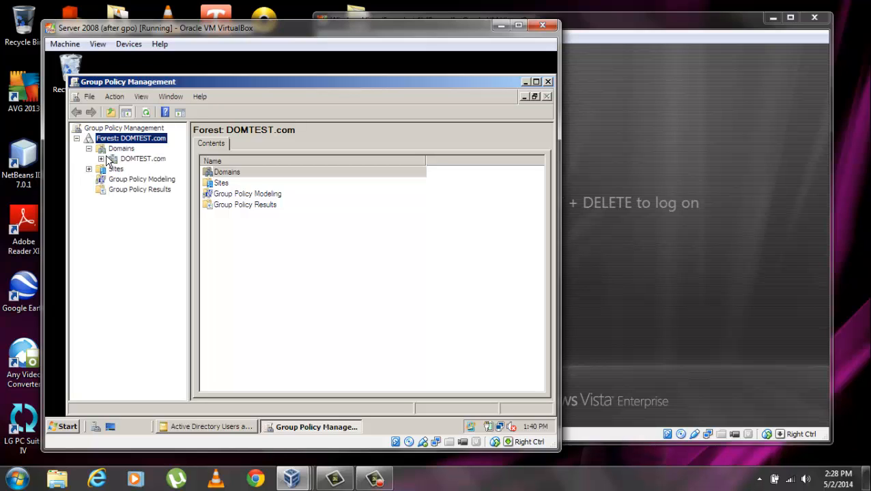
left_click(101, 159)
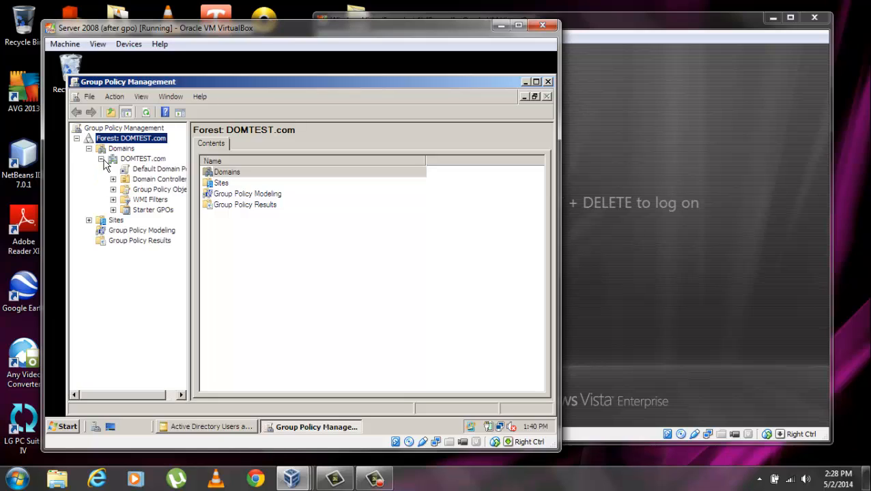
Show DOMTEST.com's Group Policy Objects and bring up the list's context menu.
left_click(145, 191)
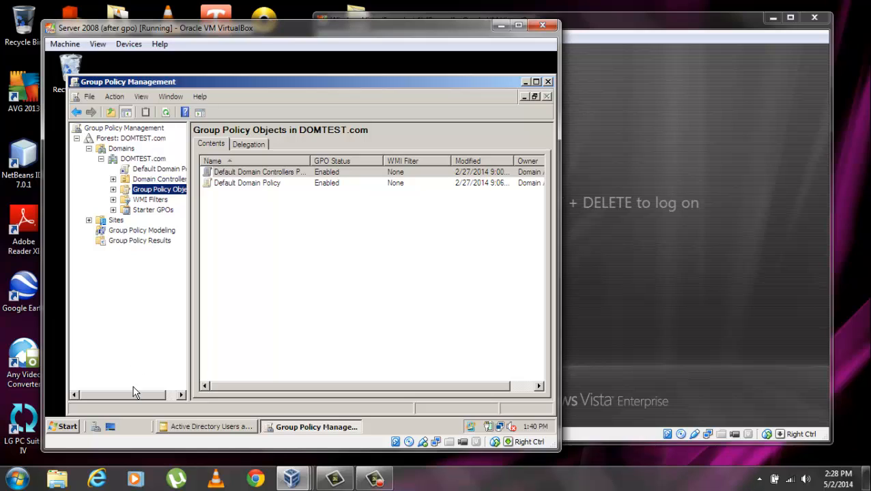
left_click_drag(134, 393, 157, 394)
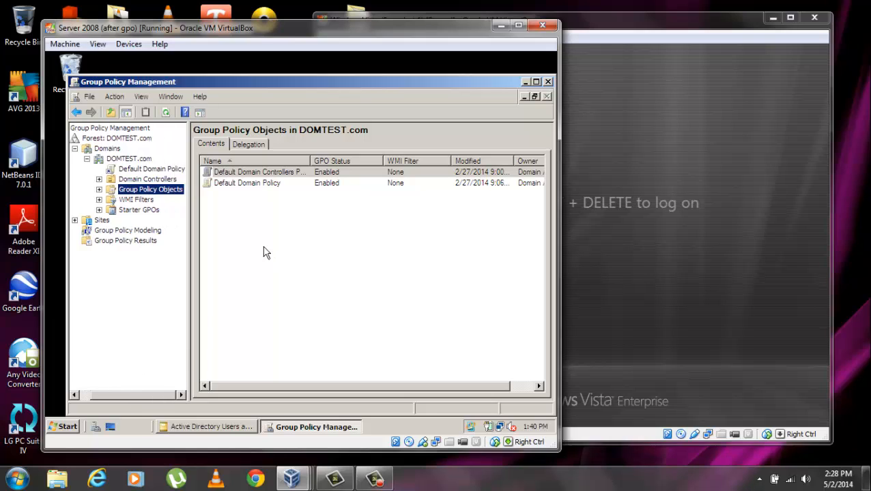
left_click(243, 230)
right_click(243, 229)
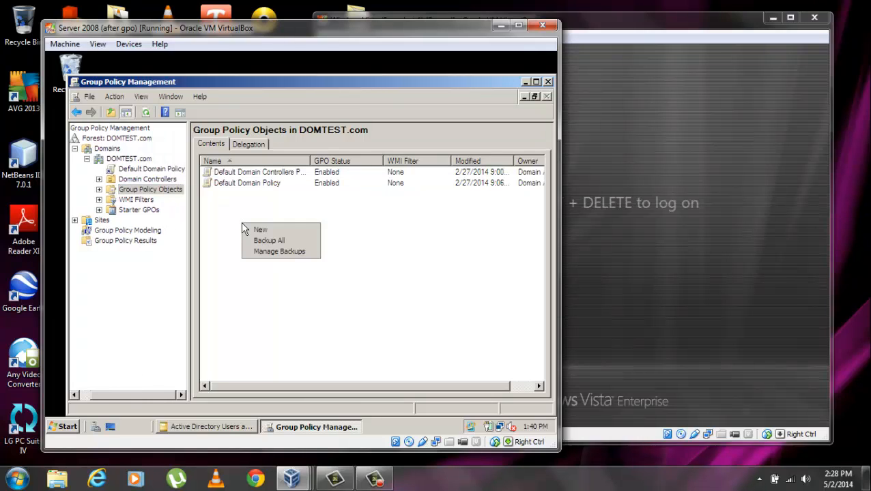
Create a new GPO named GPOTEST, correcting the typed name to all capitals.
left_click(259, 231)
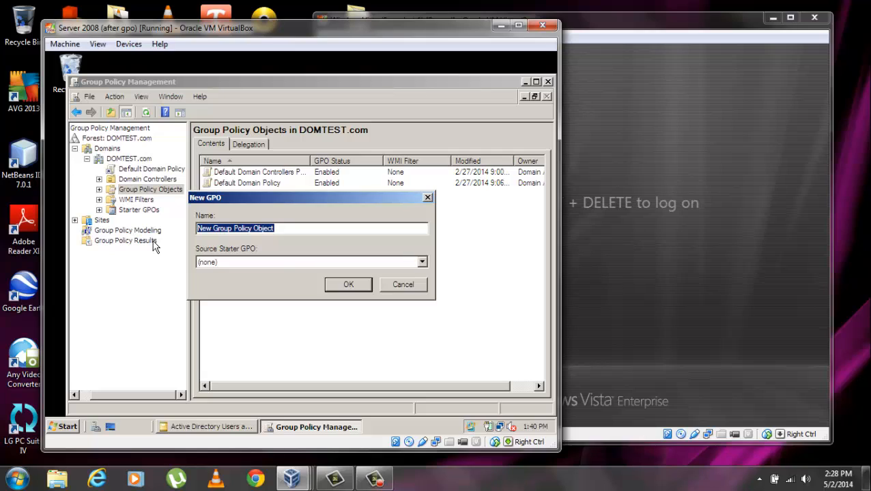
type("Gpo")
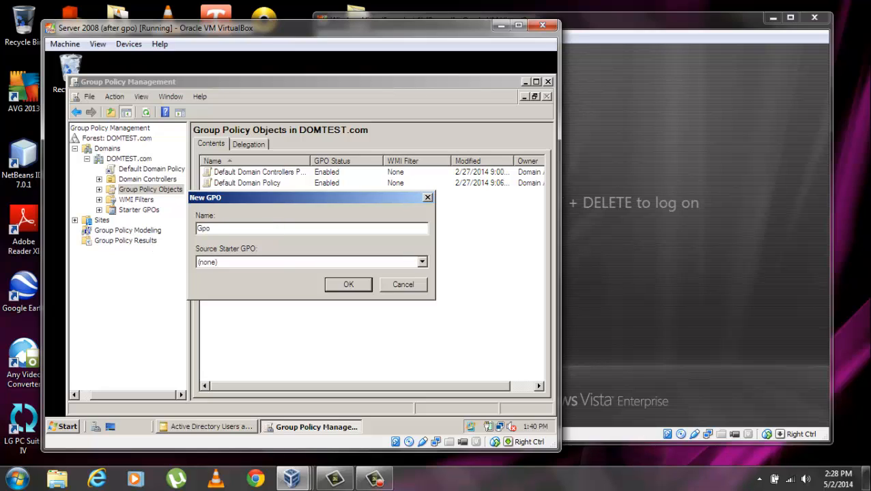
type("TEST")
left_click(209, 229)
key("BackSpace")
key("BackSpace")
type("PO")
left_click(349, 285)
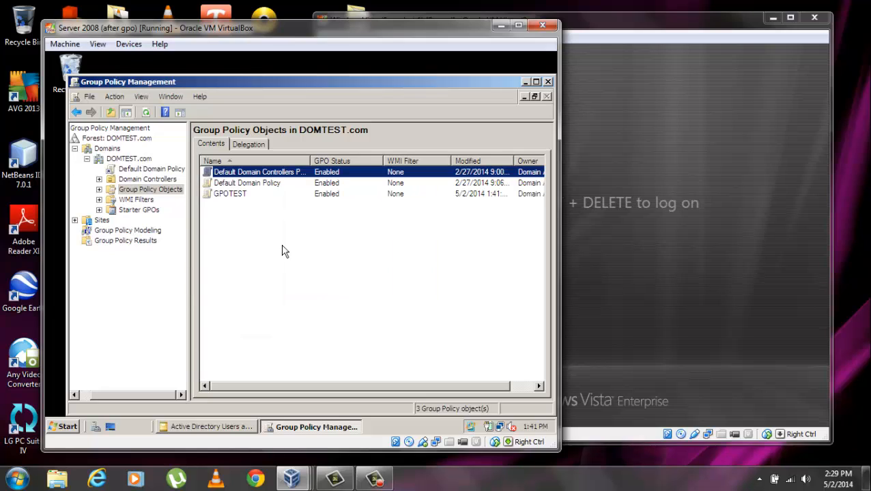
left_click(137, 160)
Link the existing GPOTEST object to the DOMTEST.com domain.
right_click(136, 159)
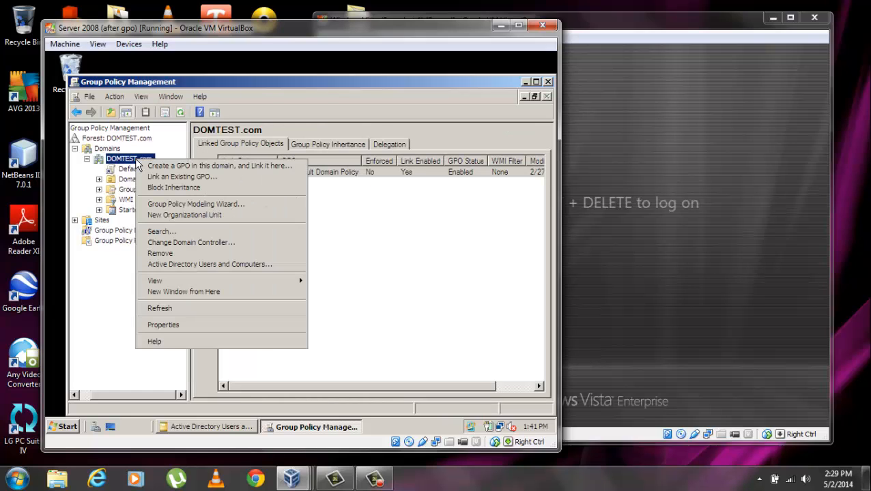
left_click(189, 179)
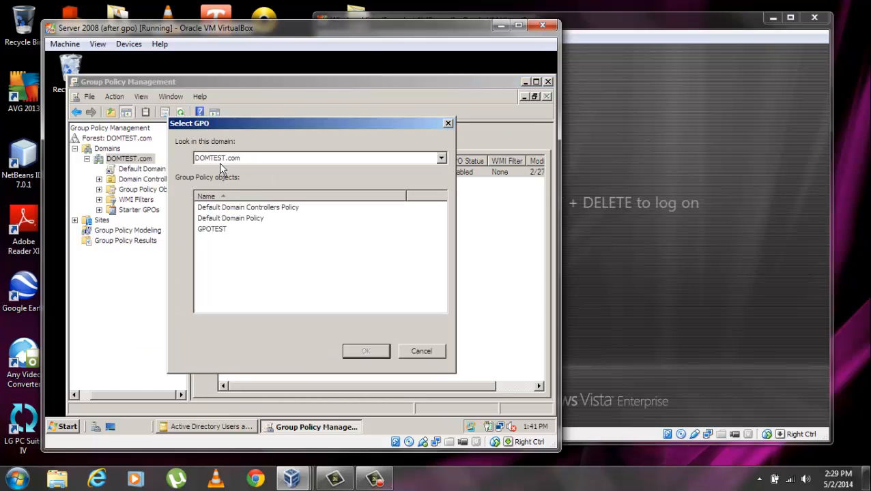
left_click(220, 230)
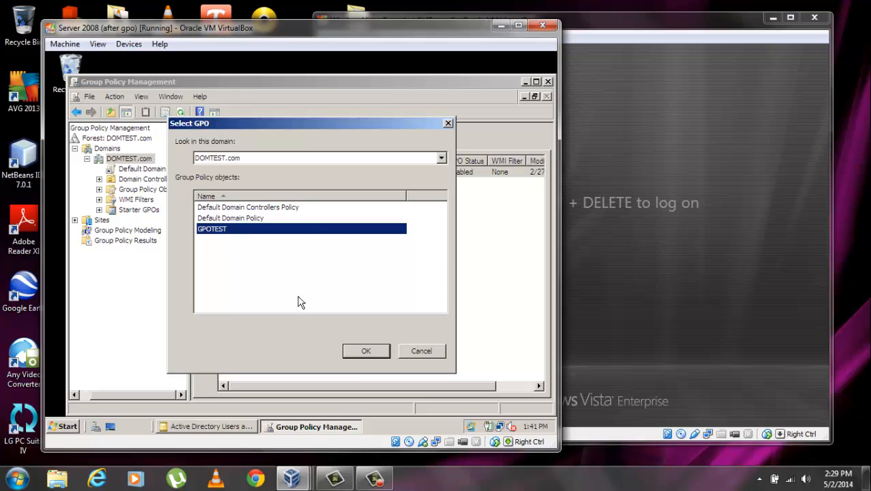
left_click(366, 351)
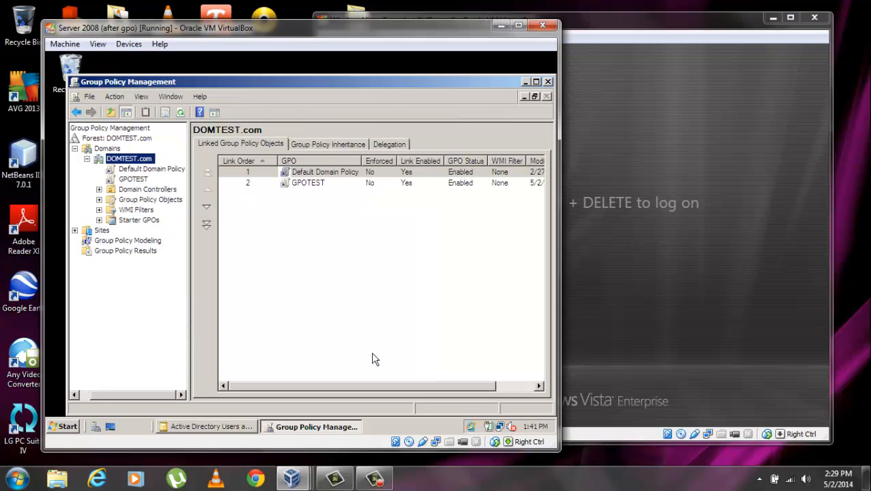
left_click(368, 186)
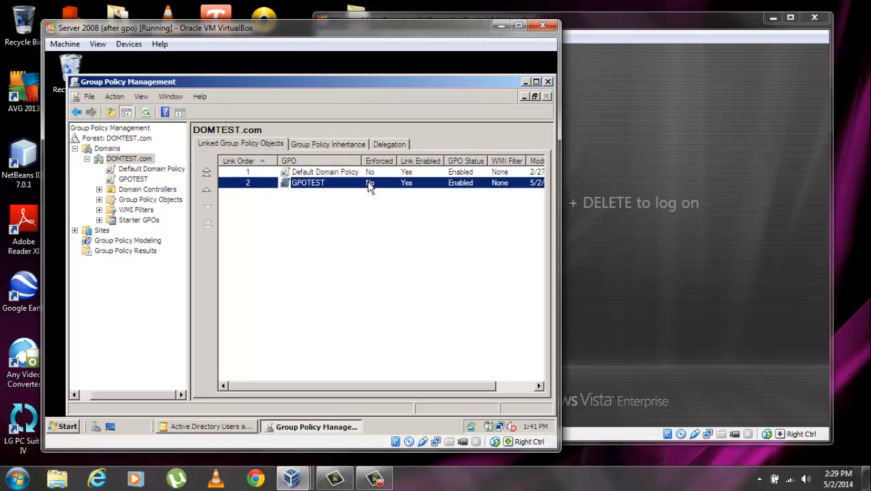
Edit the GPOTEST link and expand User Configuration in the editor.
right_click(369, 188)
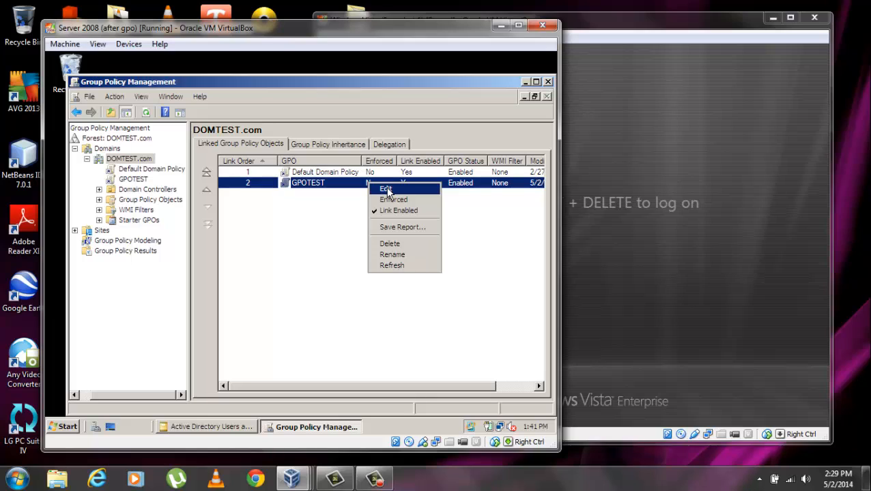
left_click(390, 190)
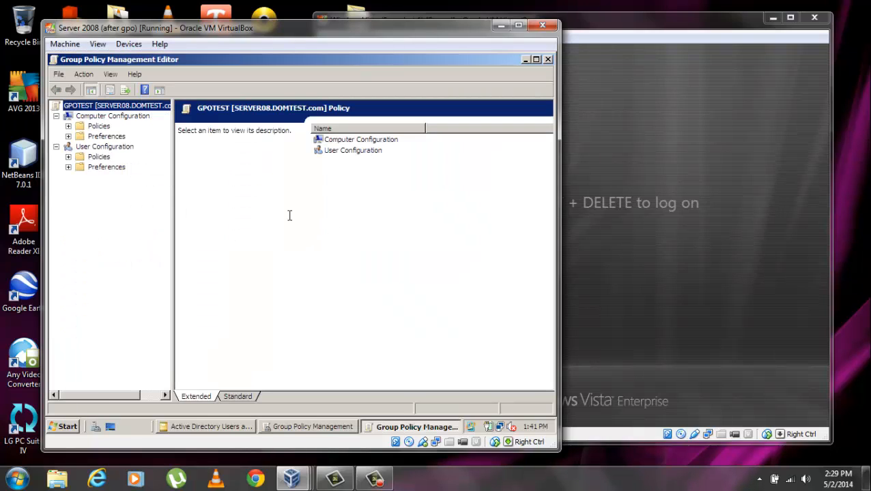
double_click(336, 152)
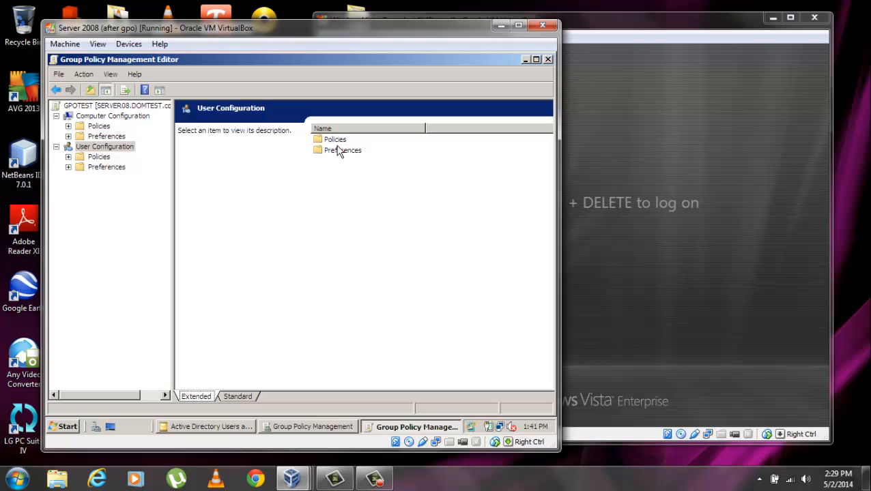
Navigate Policies > Administrative Templates > Control Panel and inspect Prohibit access to the Control Panel.
double_click(336, 140)
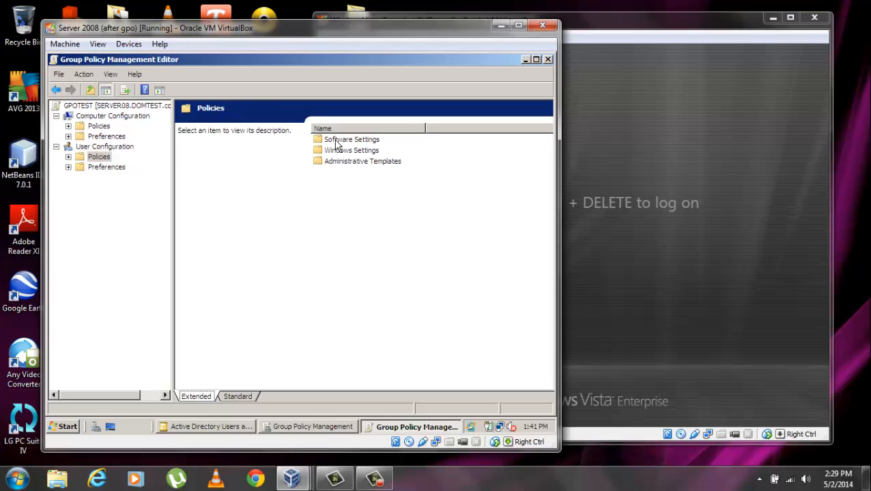
double_click(345, 163)
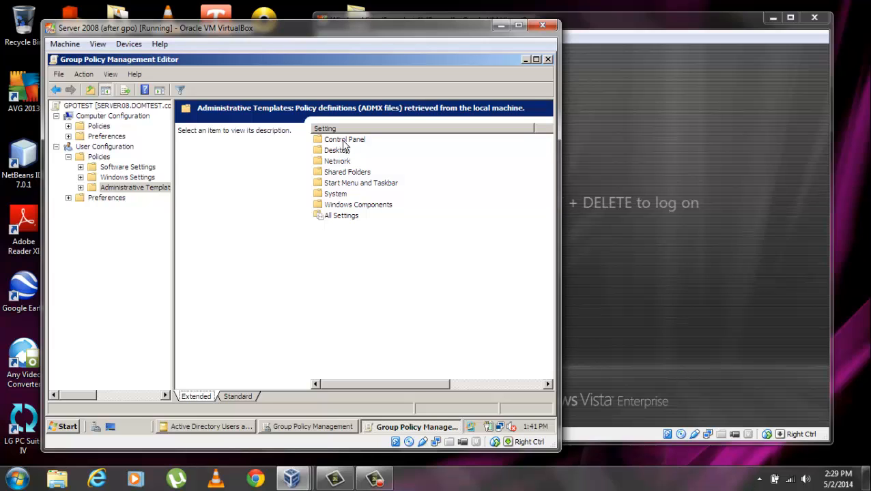
double_click(343, 140)
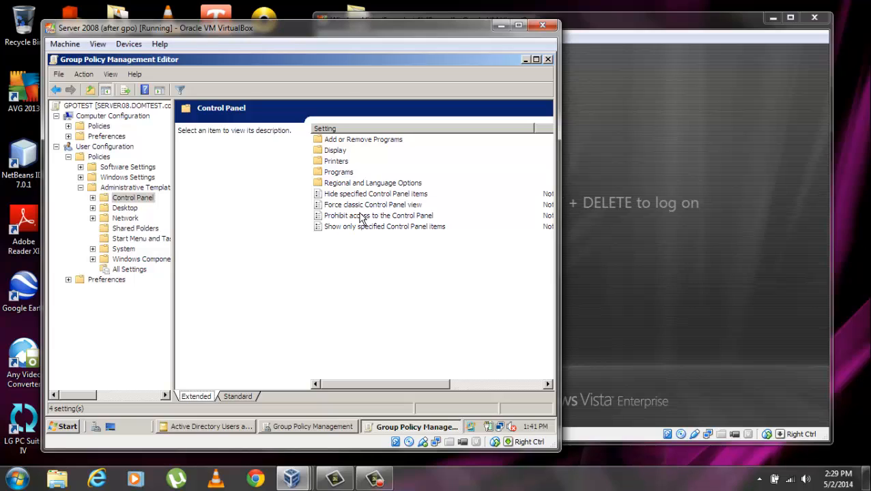
left_click(360, 217)
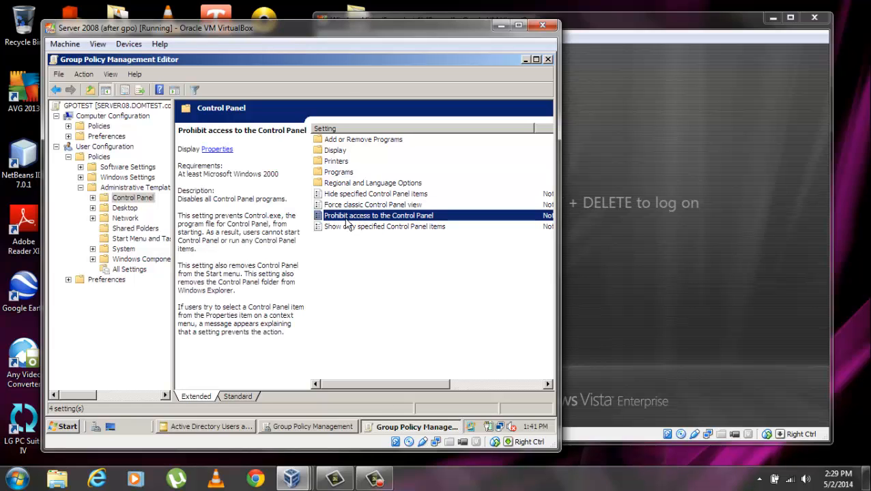
right_click(406, 217)
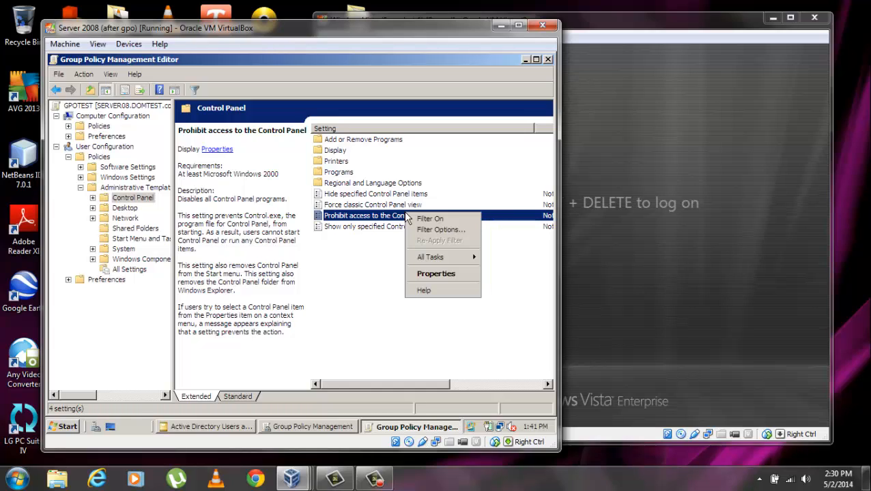
left_click(384, 255)
Set Prohibit access to the Control Panel to Enabled, reviewing its Explain and Comment tabs.
double_click(377, 217)
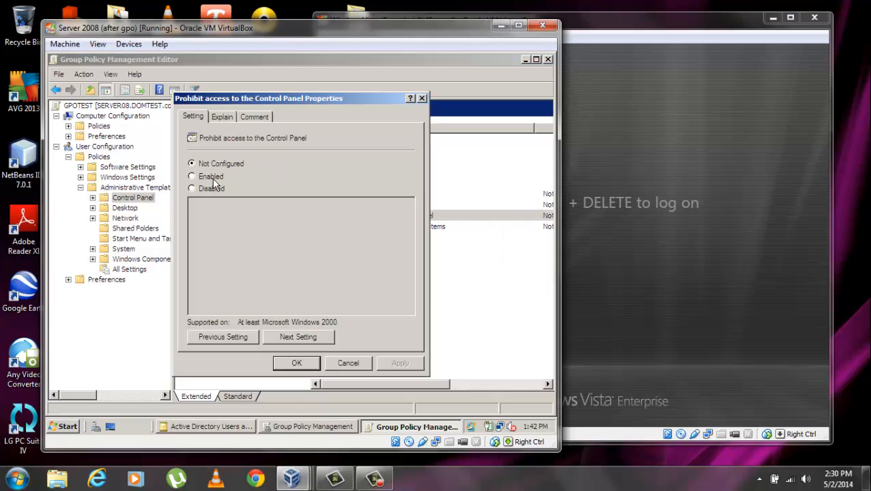
left_click(213, 178)
left_click(221, 119)
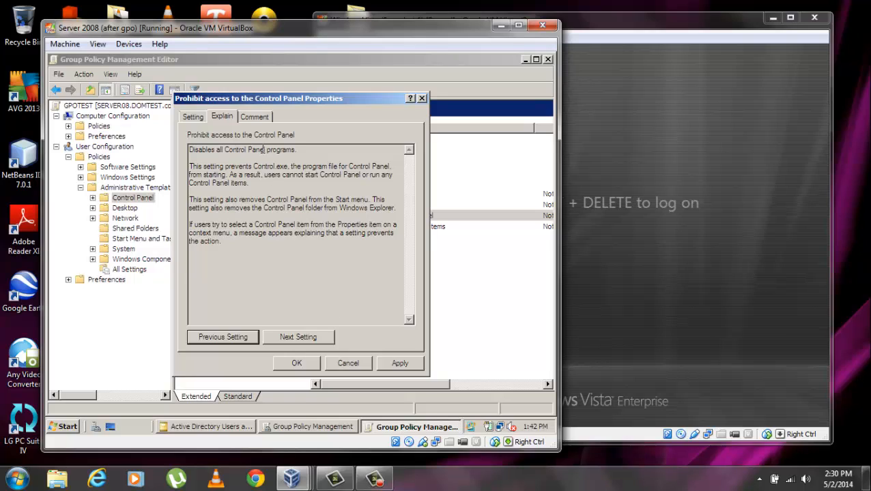
left_click(254, 117)
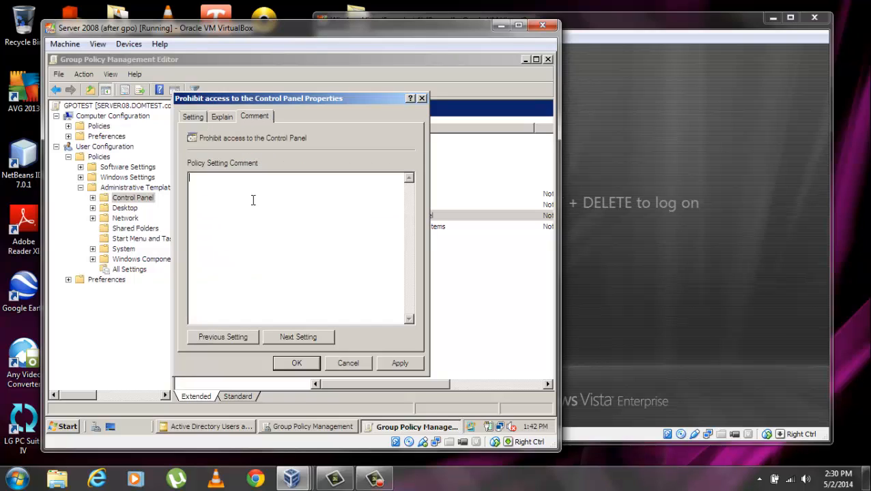
left_click(296, 364)
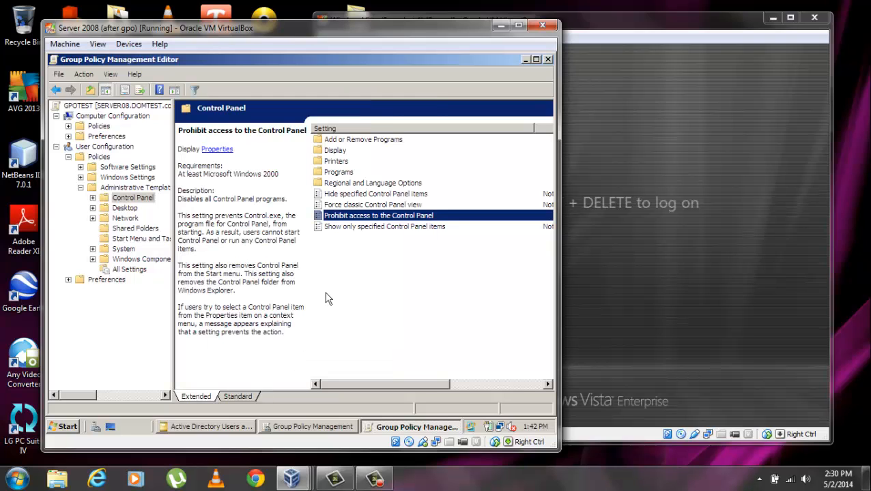
Set GPOTEST's User Desktop policy 'Remove Recycle Bin icon from desktop' to Enabled.
left_click(126, 210)
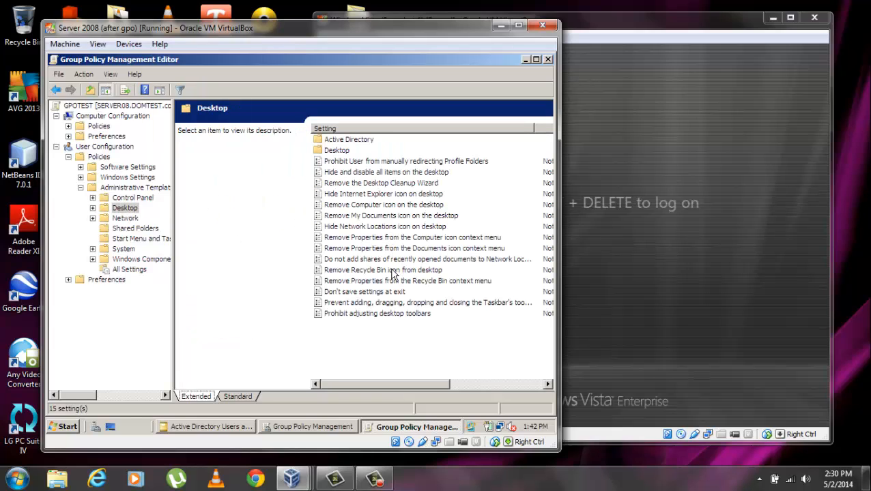
left_click(393, 273)
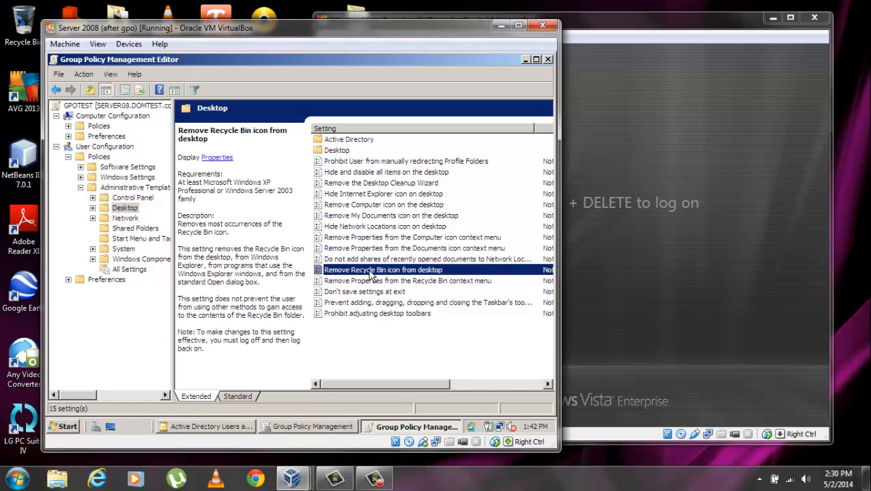
double_click(370, 273)
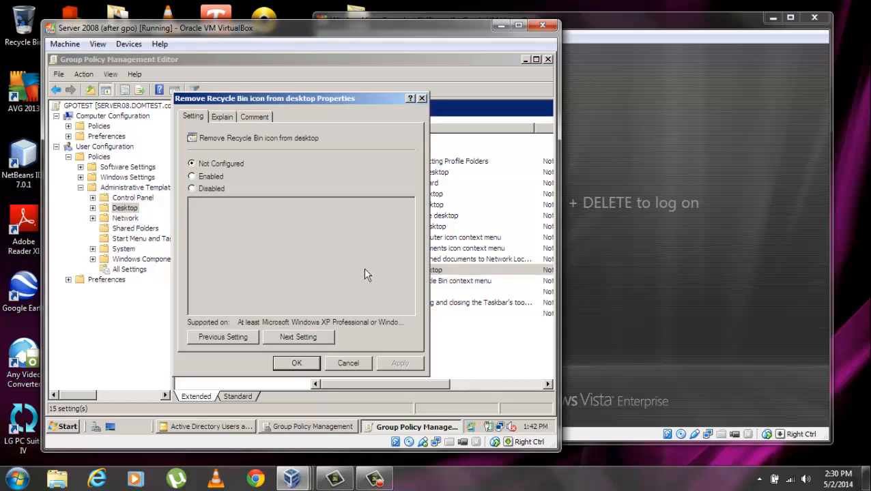
left_click(220, 177)
left_click(225, 118)
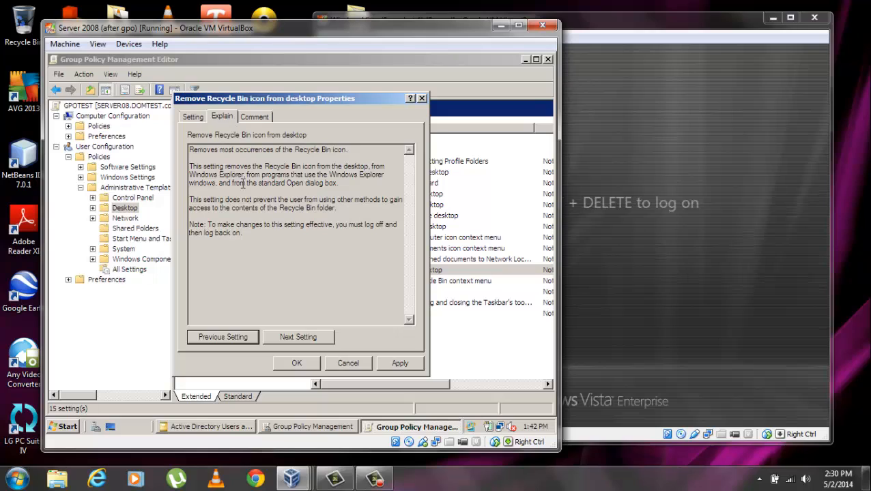
left_click(194, 119)
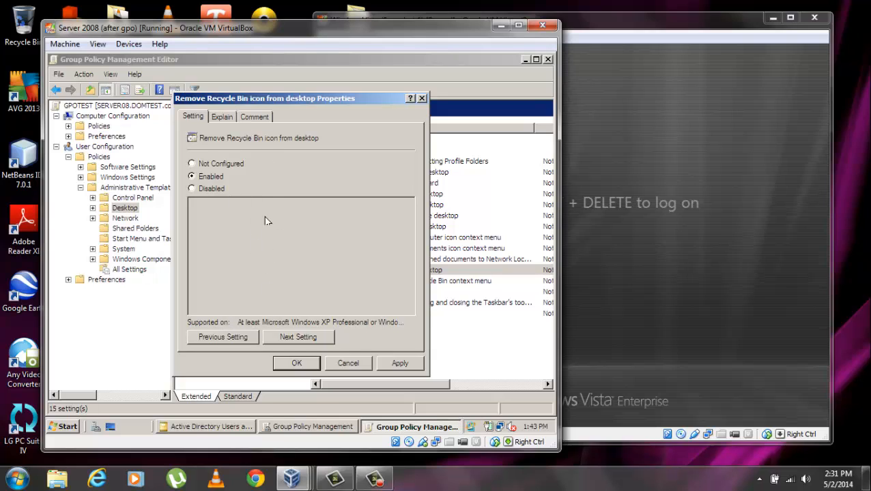
left_click(296, 363)
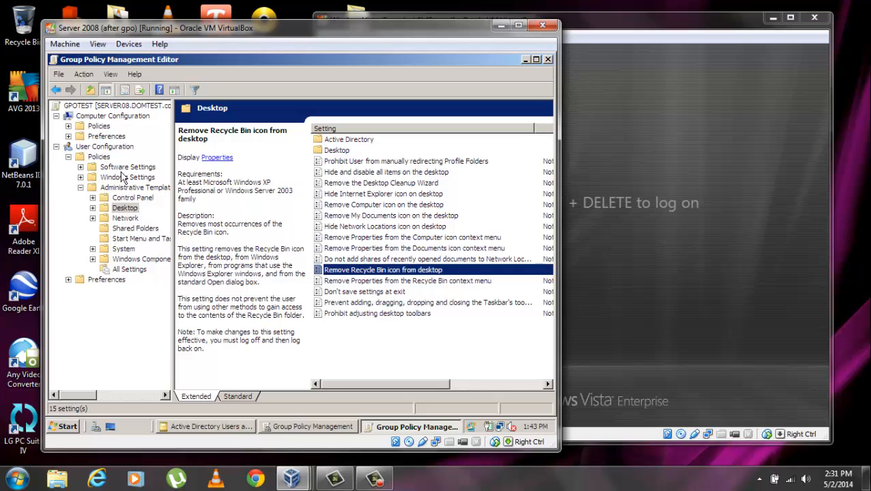
Close the policy editor and select GPOTEST under Group Policy Objects to view its Scope.
left_click(56, 147)
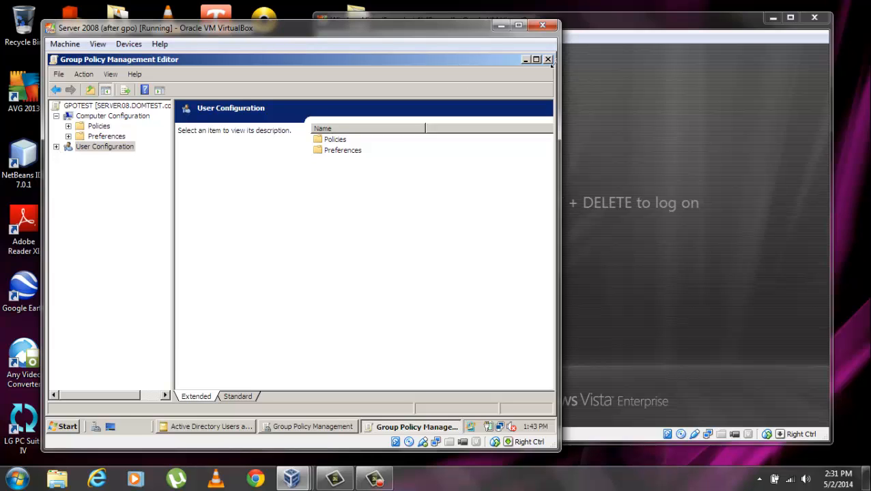
left_click(547, 60)
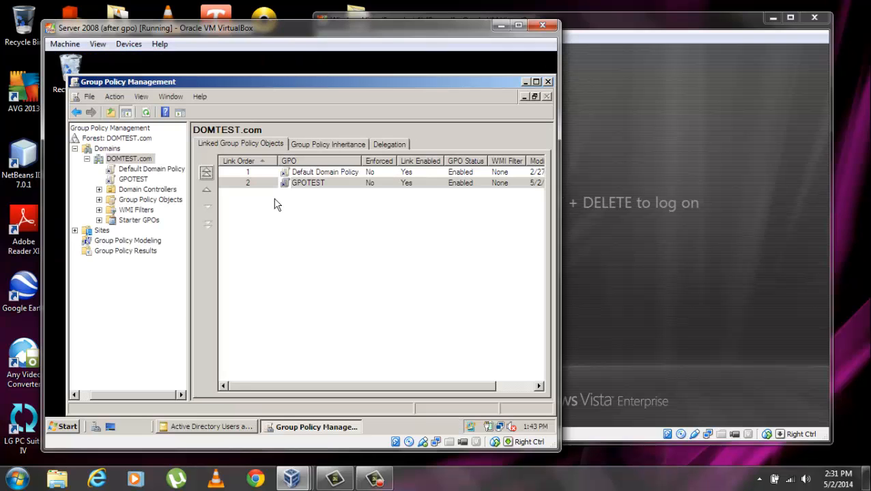
left_click(143, 200)
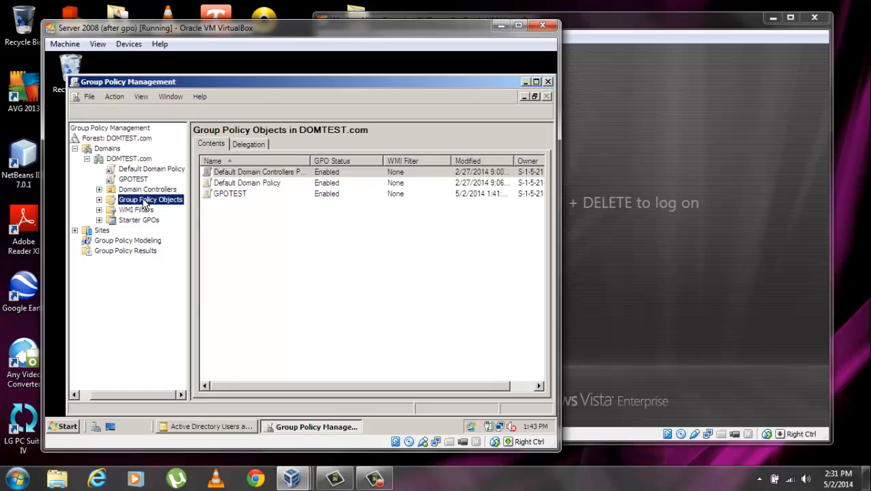
left_click(99, 199)
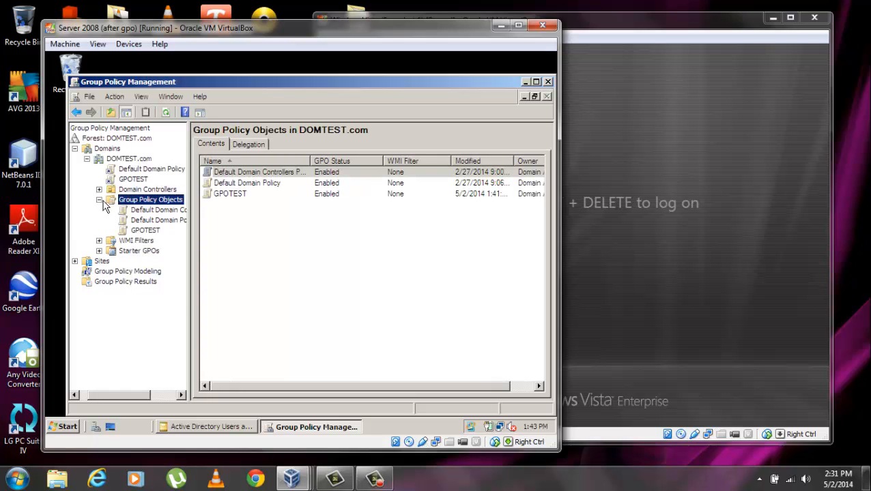
left_click(145, 231)
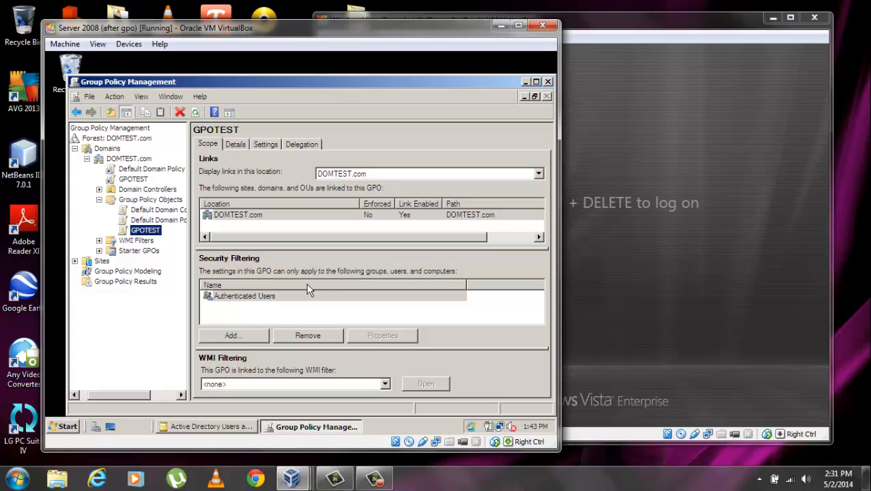
Add the Regulars group to GPOTEST's security filtering.
left_click(233, 335)
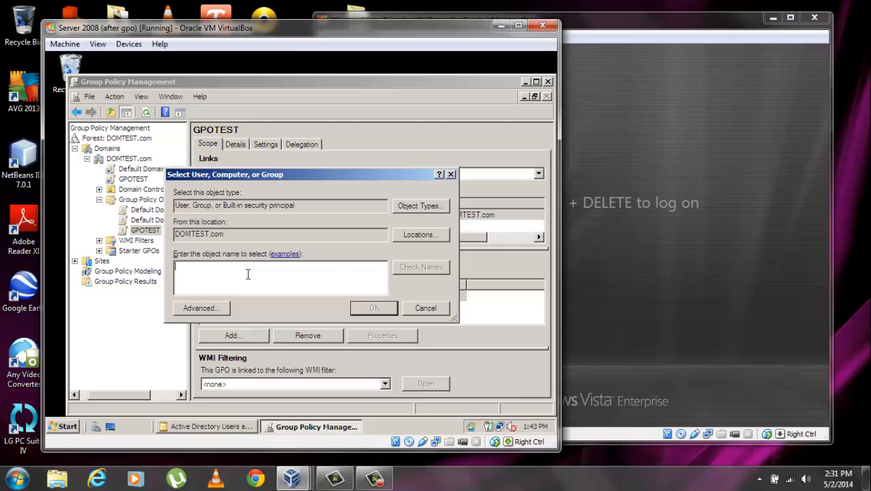
type("Regulars")
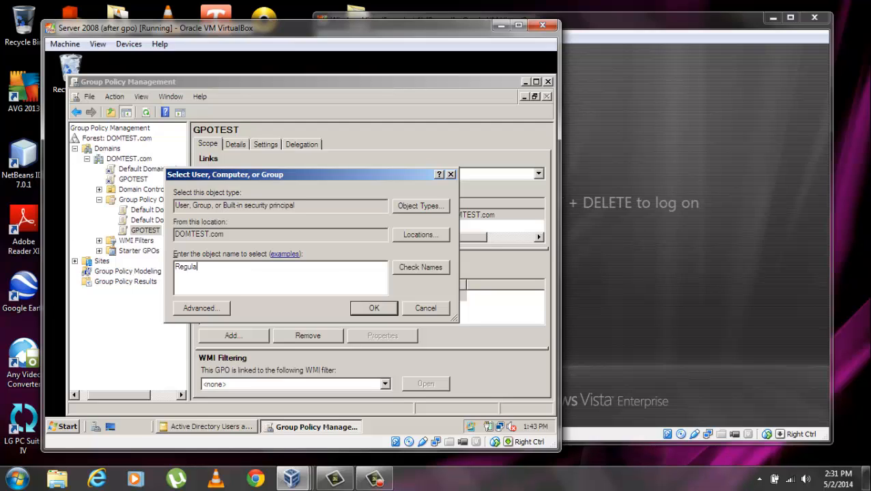
left_click(409, 267)
left_click(373, 308)
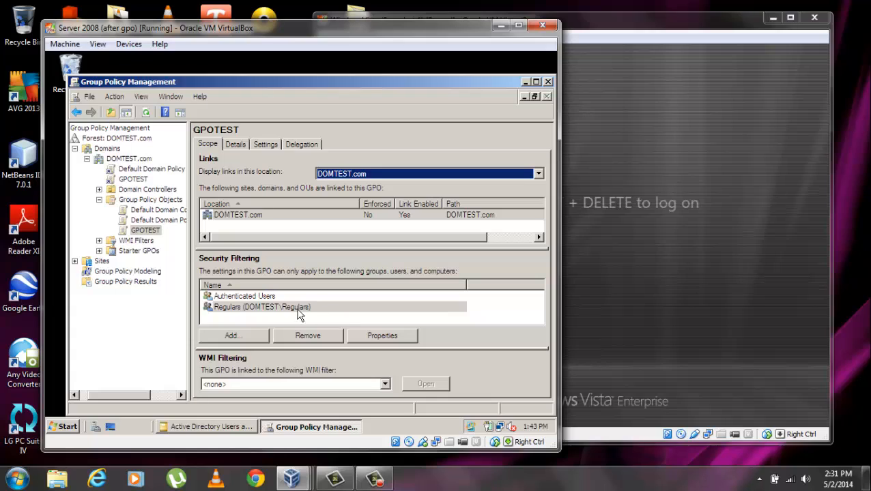
Remove Authenticated Users from GPOTEST's security filtering.
left_click(277, 299)
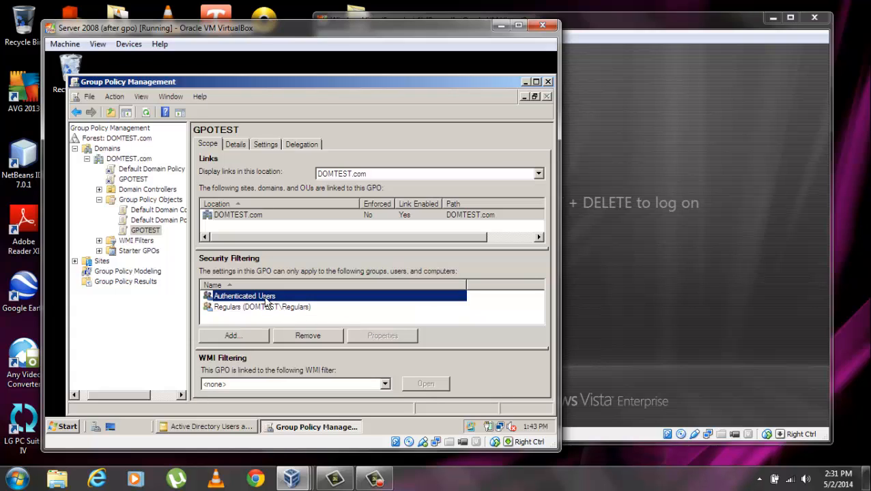
left_click(307, 335)
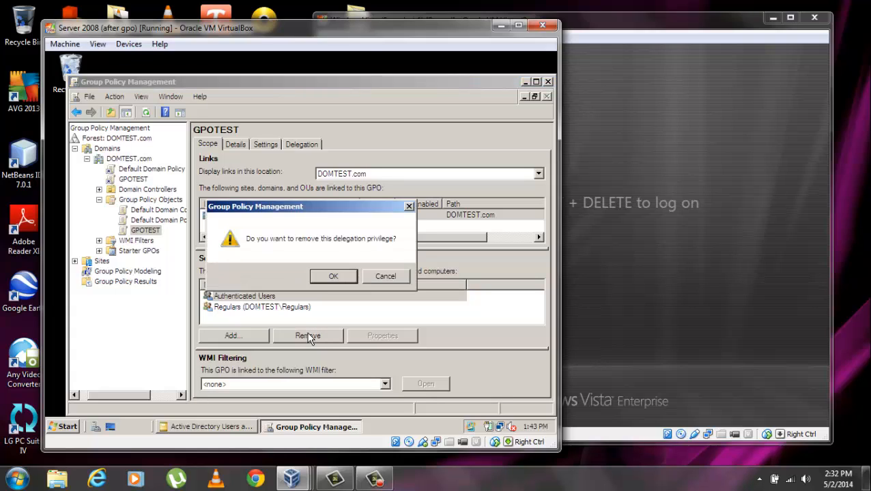
left_click(327, 274)
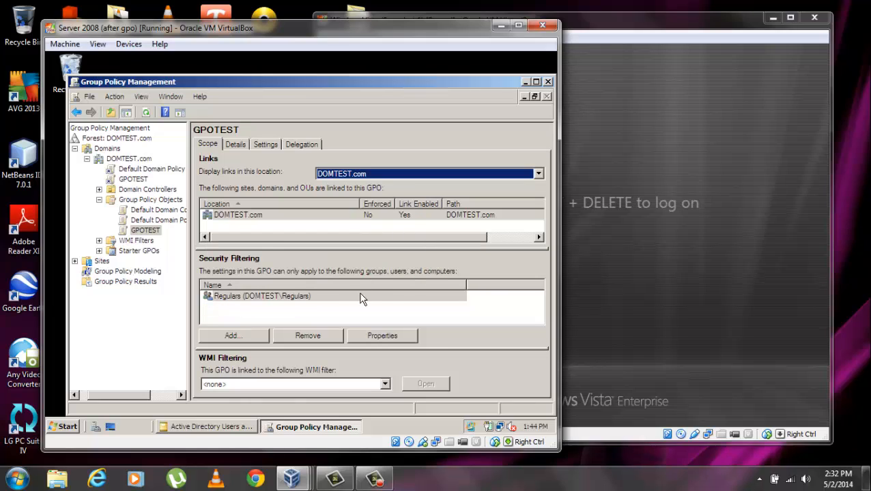
left_click(342, 314)
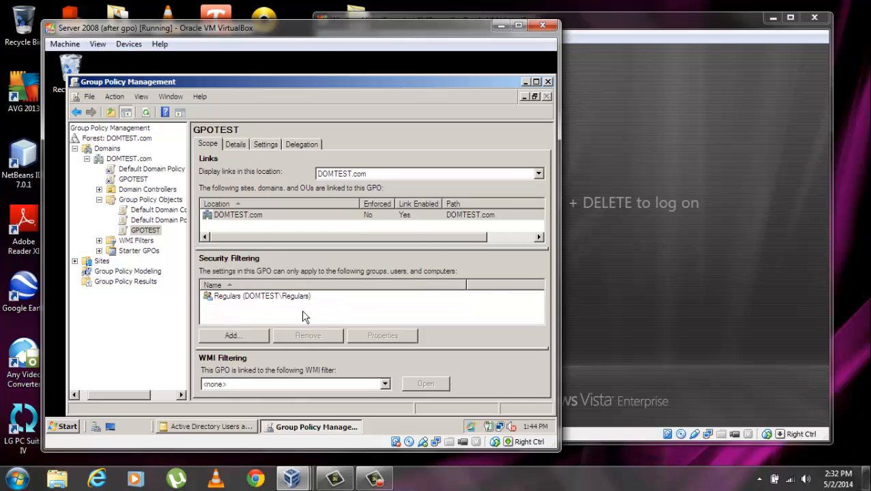
Run gpupdate in a Command Prompt on the server, fixing the mistyped command first.
left_click(66, 427)
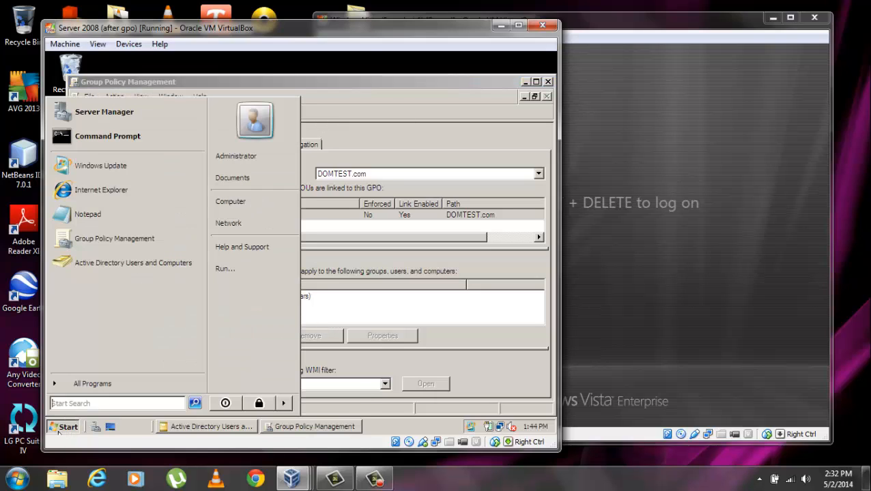
left_click(123, 137)
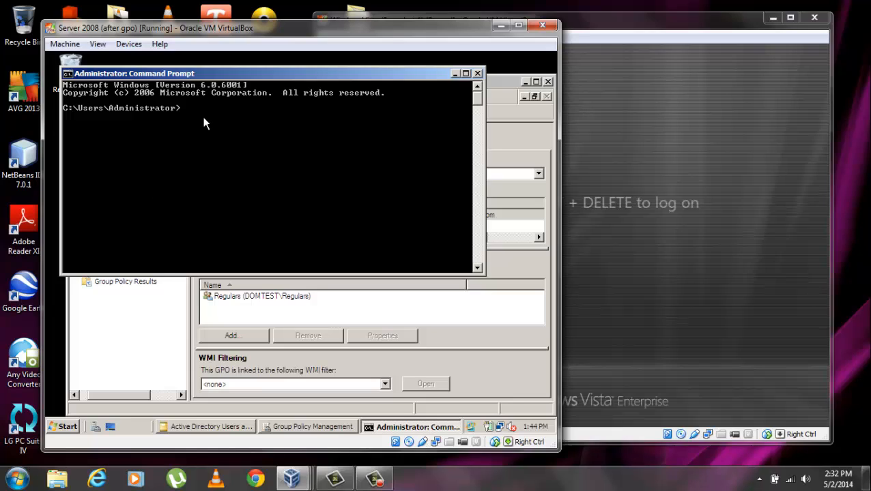
type("goupda")
key("Left")
key("Left")
key("Left")
key("Left")
key("Left")
key("Left")
key("Left")
key("Delete")
type("p")
key("Return")
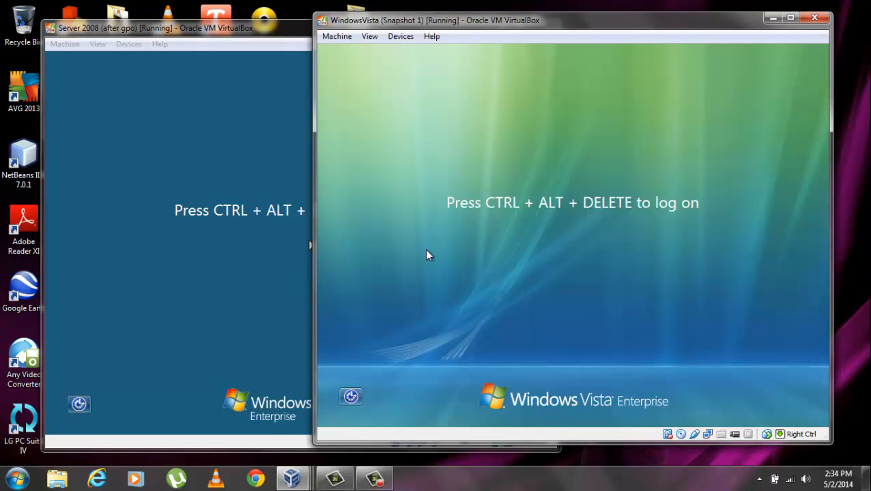
Log on to the Vista VM as the domain user with that account's password.
key("ctrl+Delete")
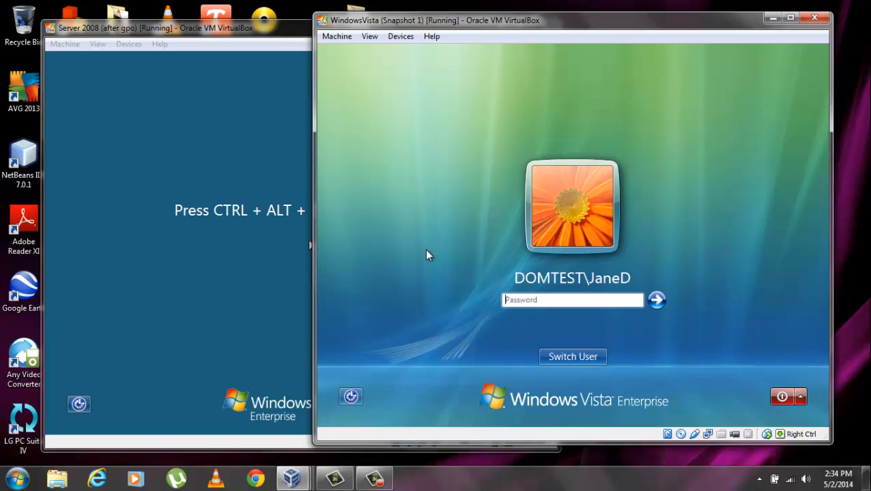
type("••••••••")
key("Return")
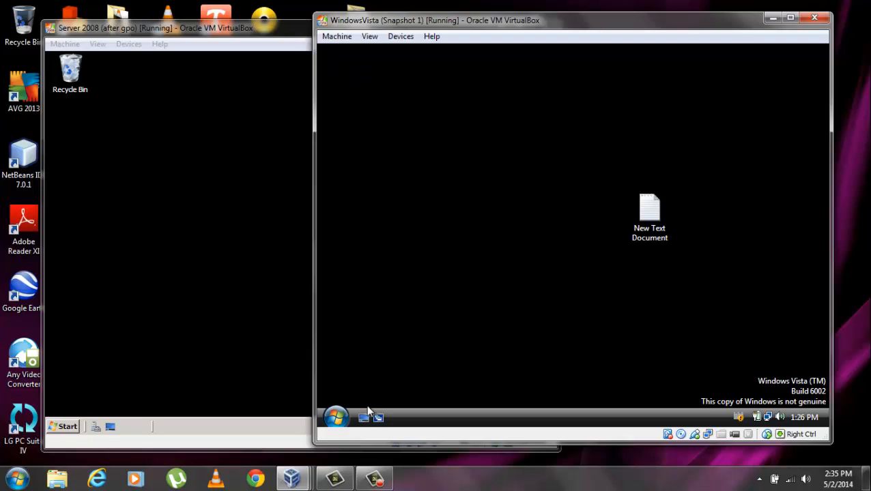
Attempt Computer > Properties from the Vista Start menu and dismiss the Restrictions error.
left_click(336, 417)
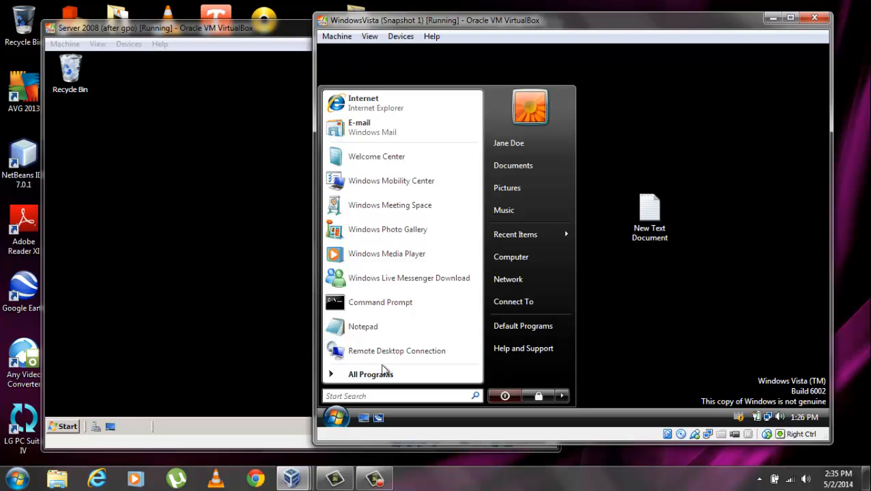
right_click(536, 259)
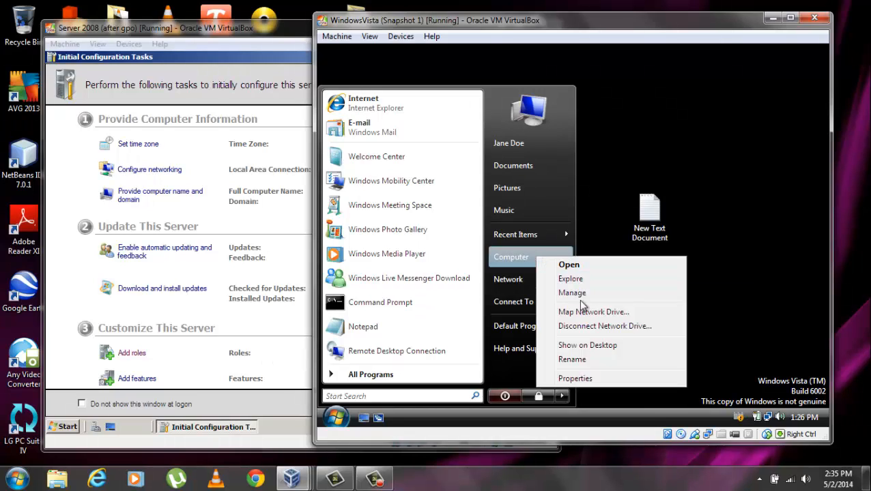
left_click(607, 379)
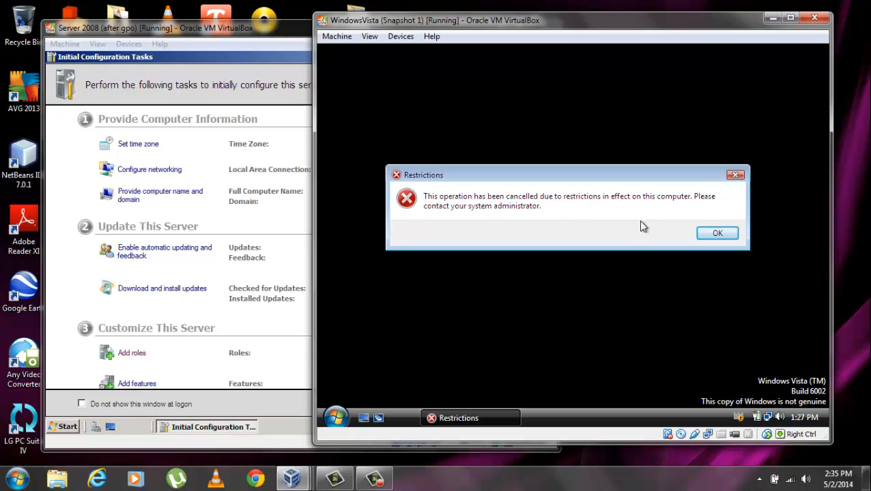
left_click(718, 235)
Close Initial Configuration Tasks and Server Manager on the server VM, then open Start.
left_click(311, 298)
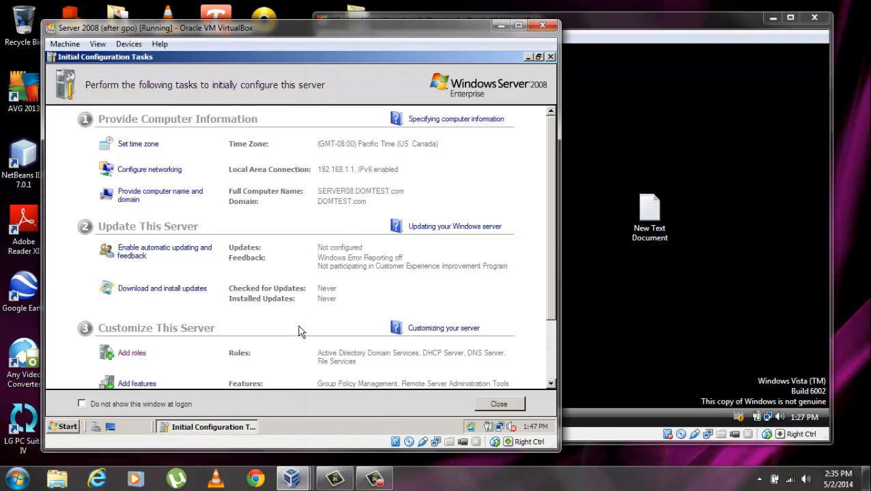
left_click(550, 57)
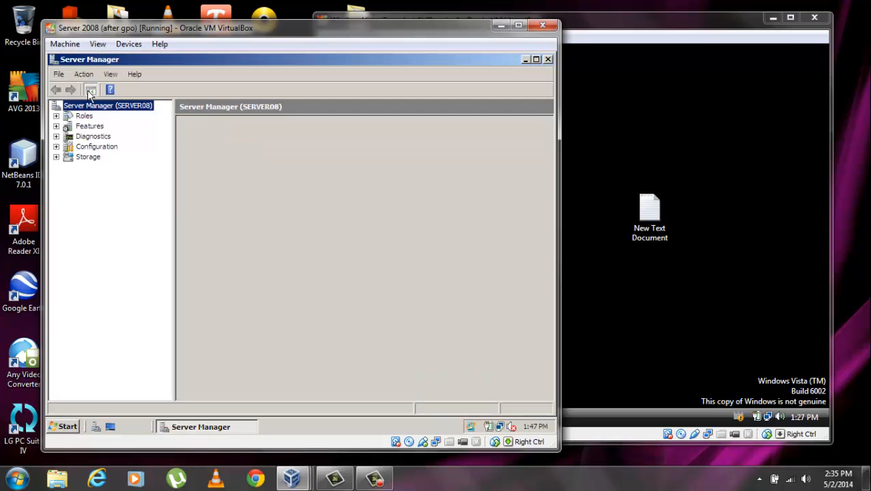
left_click(547, 59)
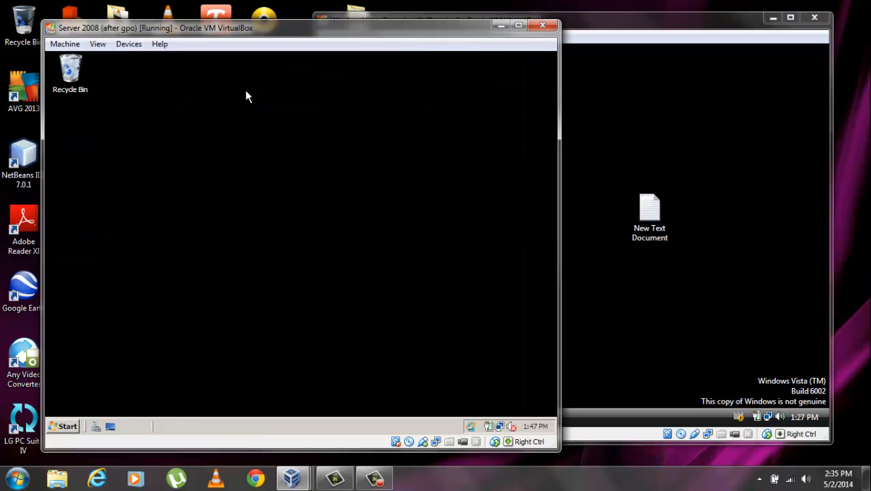
left_click(66, 427)
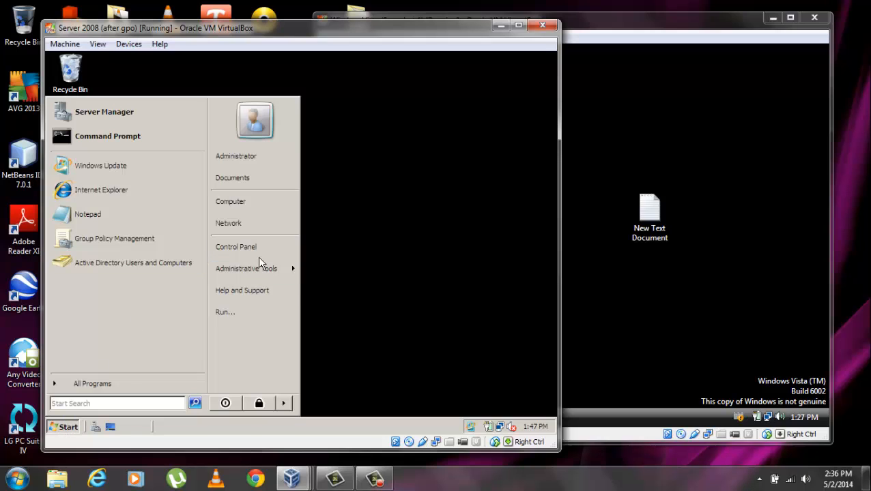